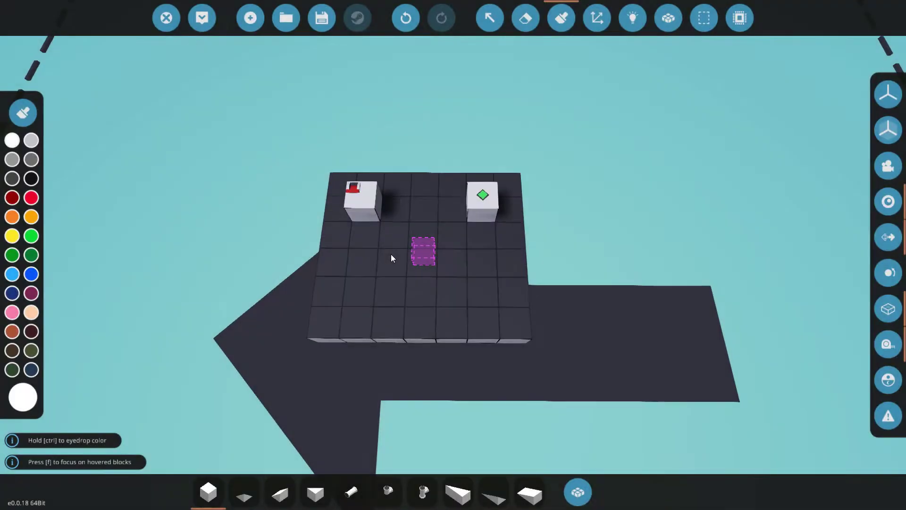
# Select the instrument panel block and examine Instrument 1's flip switch settings and the available output channels.
pyautogui.moveTo(391, 254); pyautogui.dragTo(316, 199)
pyautogui.scroll(2, 453, 255)
pyautogui.press('w')
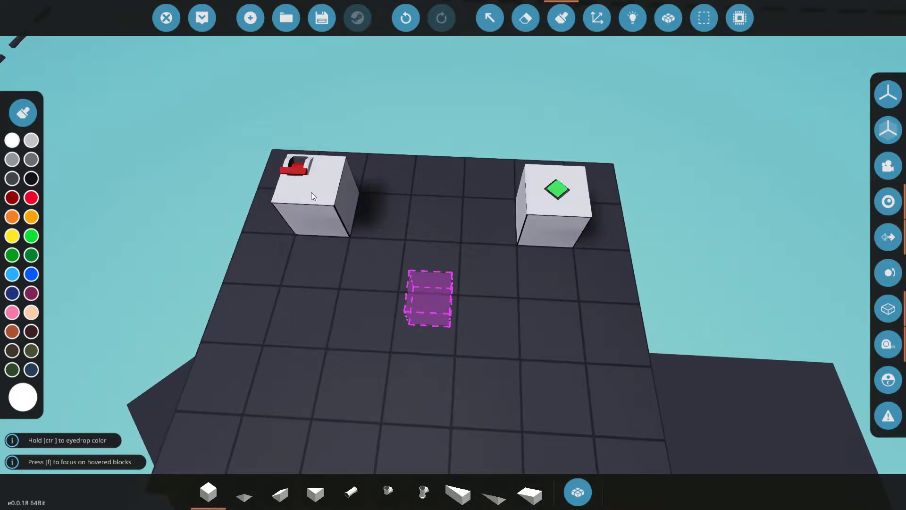
pyautogui.click(490, 18)
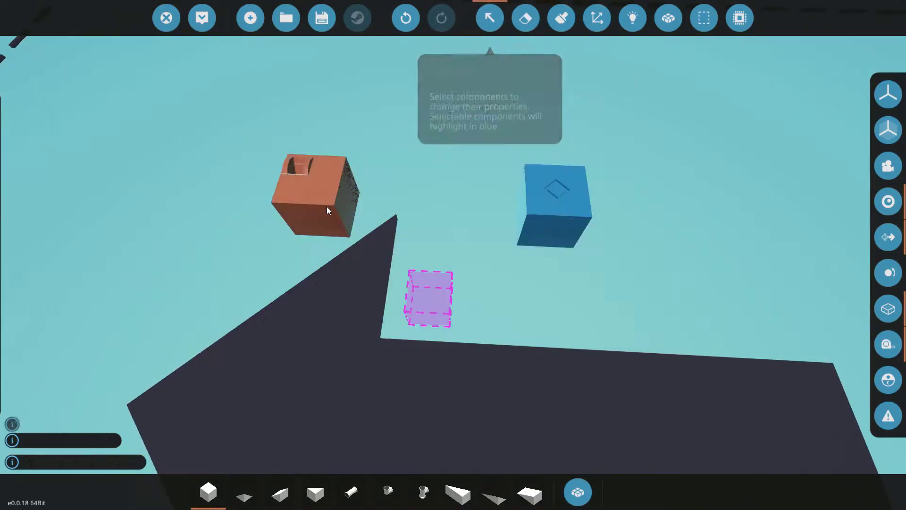
pyautogui.click(109, 91)
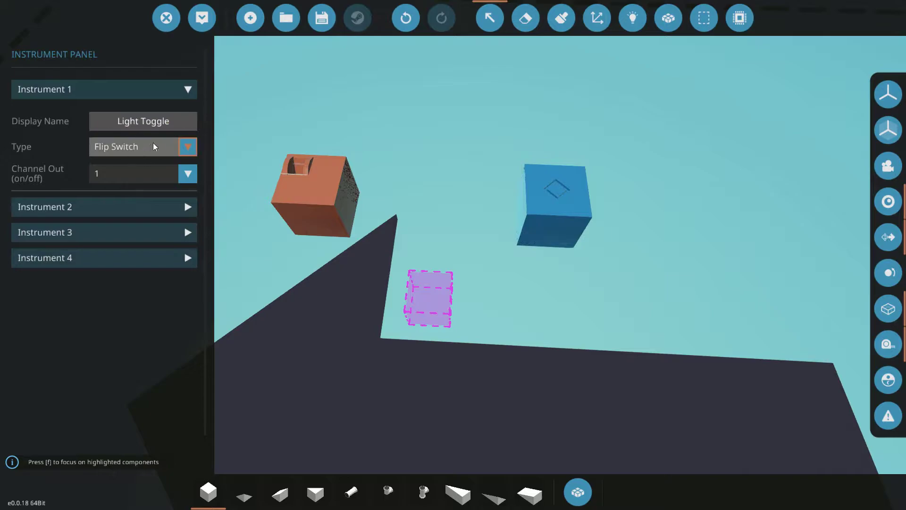
pyautogui.click(100, 174)
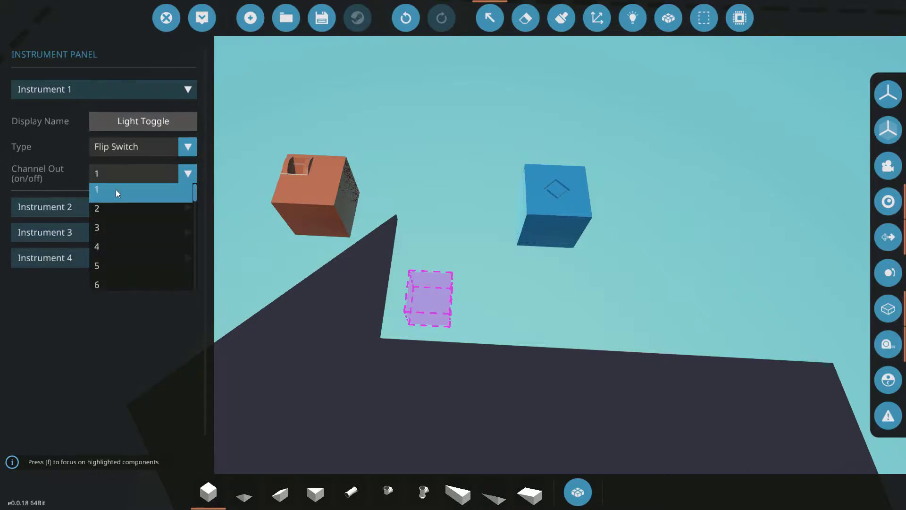
pyautogui.moveTo(195, 193)
pyautogui.mouseDown()
pyautogui.moveTo(197, 291)
pyautogui.moveTo(198, 199)
pyautogui.mouseUp()
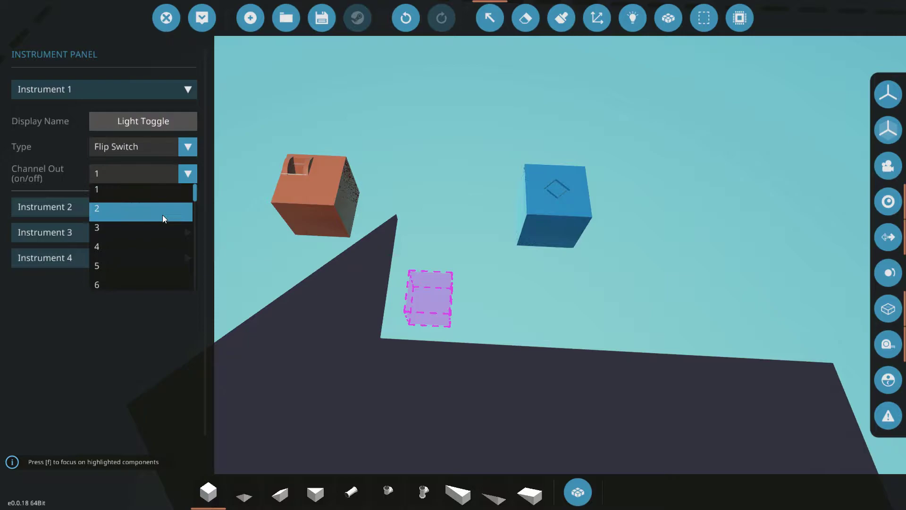
pyautogui.click(184, 176)
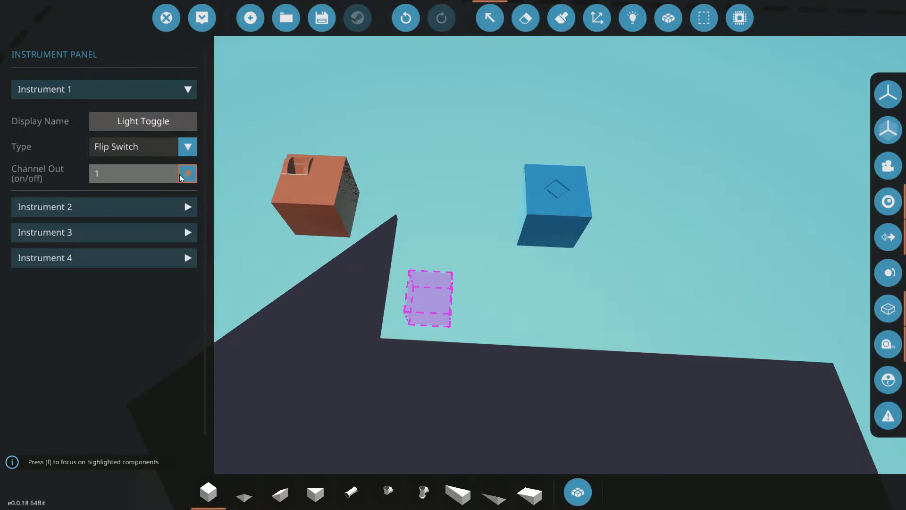
# Examine the settings of Instruments 2 and 3 on the instrument panel, leaving both sections collapsed.
pyautogui.click(167, 206)
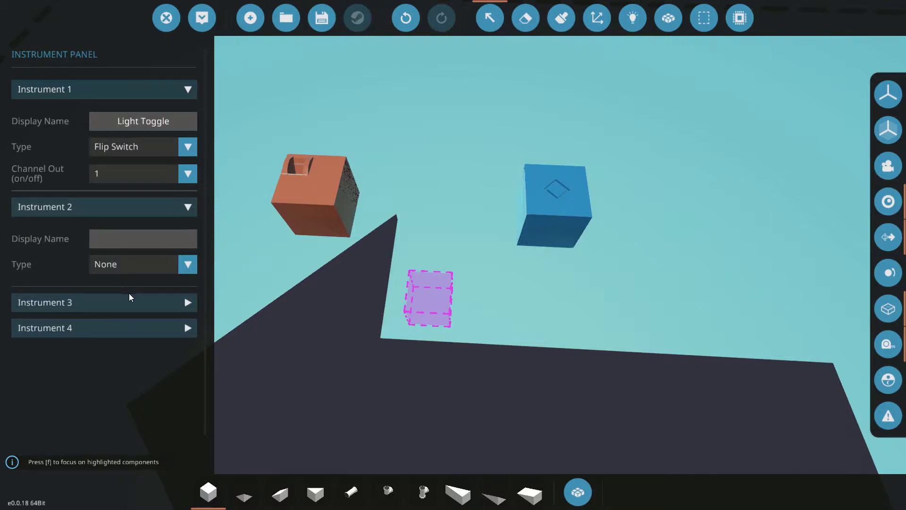
pyautogui.click(139, 304)
pyautogui.click(141, 302)
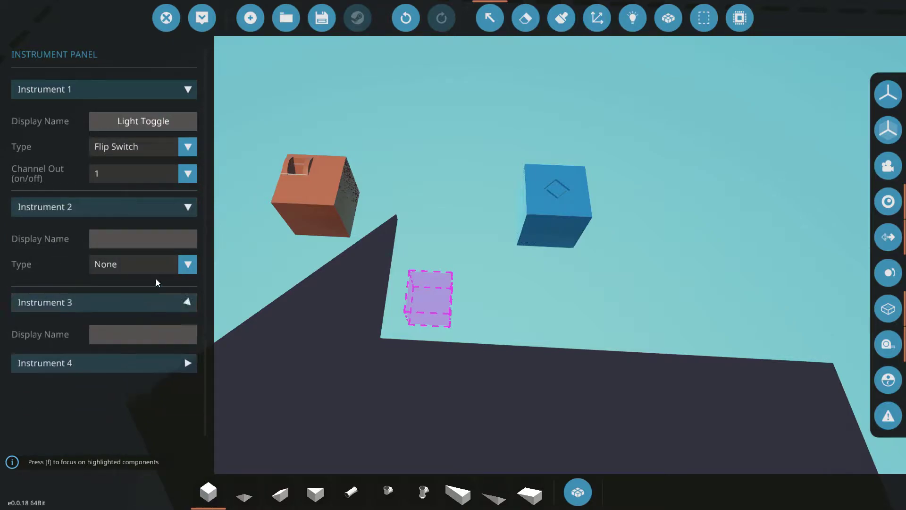
pyautogui.click(169, 202)
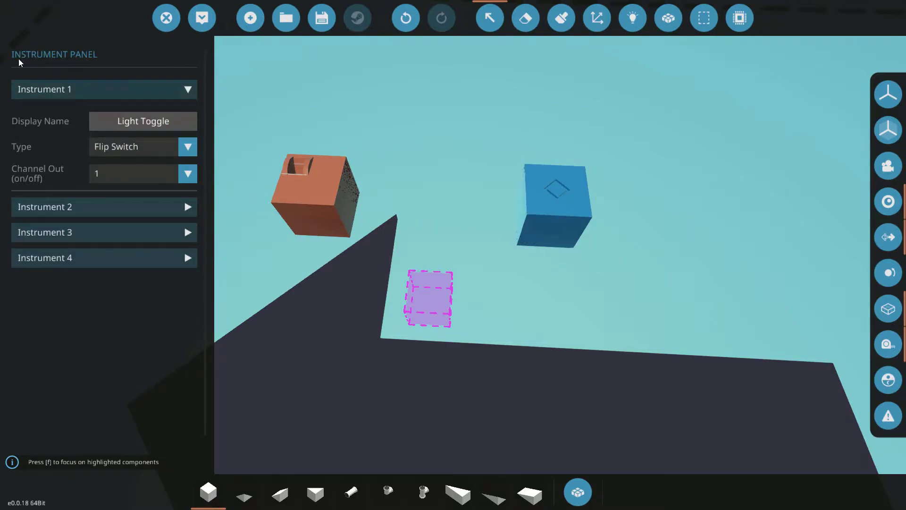
# Leave the instrument panel's properties and view the on/off logic nodes of the panel and the light block.
pyautogui.moveTo(411, 170); pyautogui.dragTo(425, 118)
pyautogui.press('a')
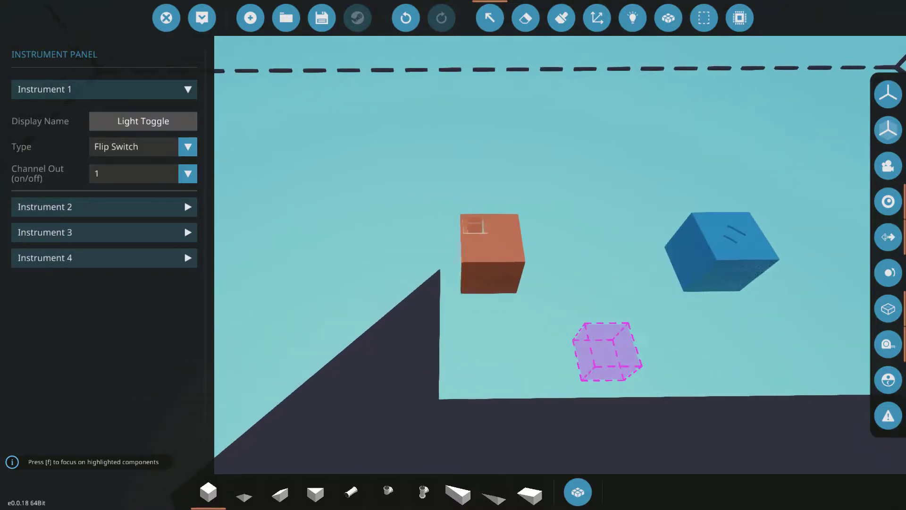
pyautogui.press('d')
pyautogui.press('d')
pyautogui.click(492, 24)
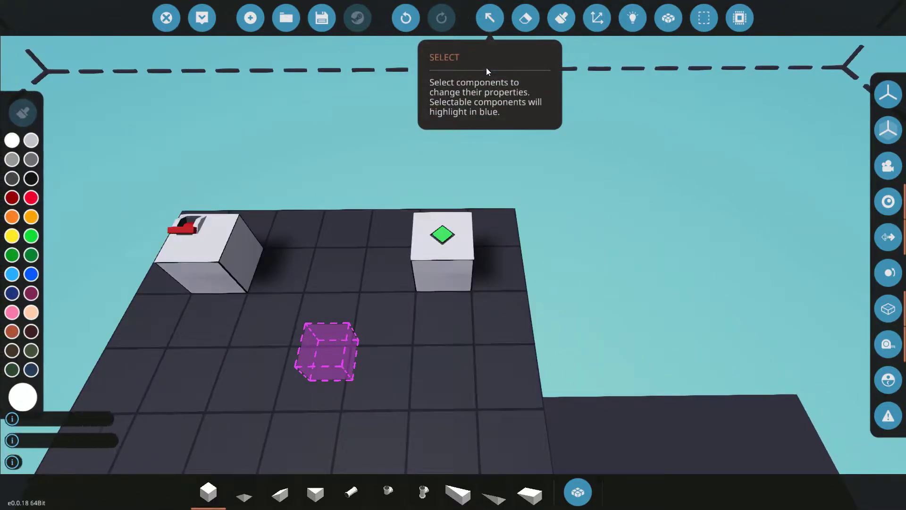
pyautogui.click(633, 17)
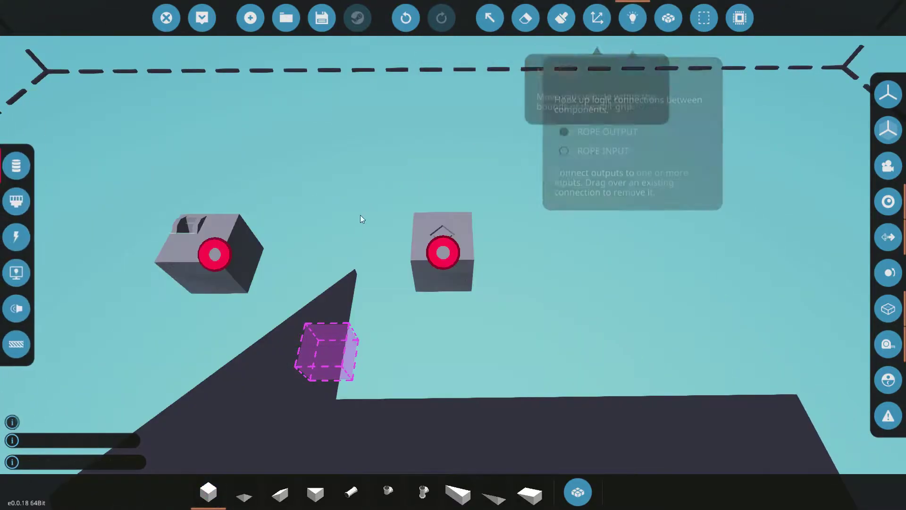
# Find the small electric battery in the component inventory and place it beside the instrument panel at the deck's edge.
pyautogui.write('q')
pyautogui.write('bat')
pyautogui.click(214, 184)
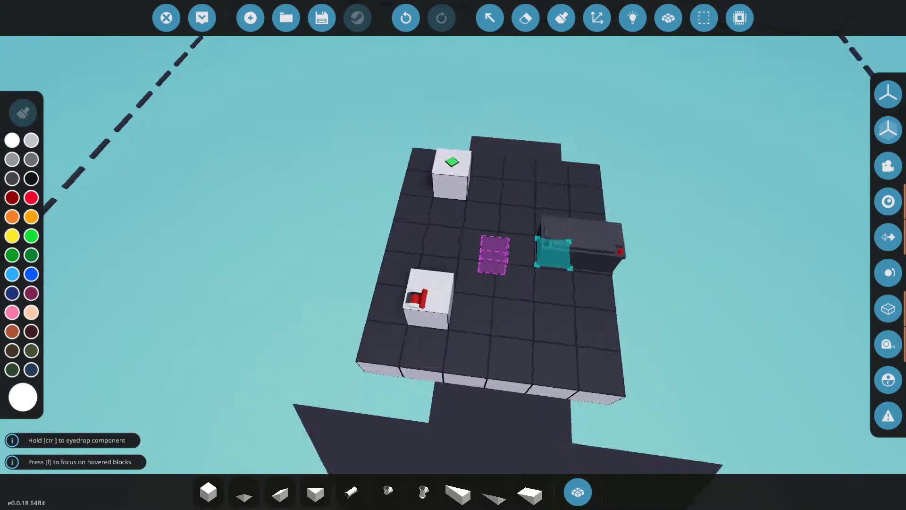
pyautogui.click(522, 352)
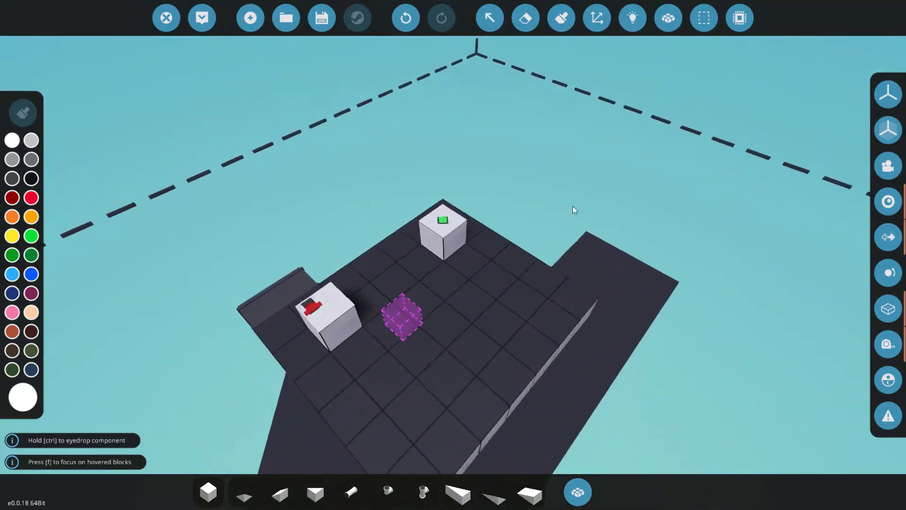
# Wire electric power from the battery through the instrument panel to the green-diamond light block.
pyautogui.click(632, 17)
pyautogui.click(18, 237)
pyautogui.moveTo(295, 295); pyautogui.dragTo(439, 233)
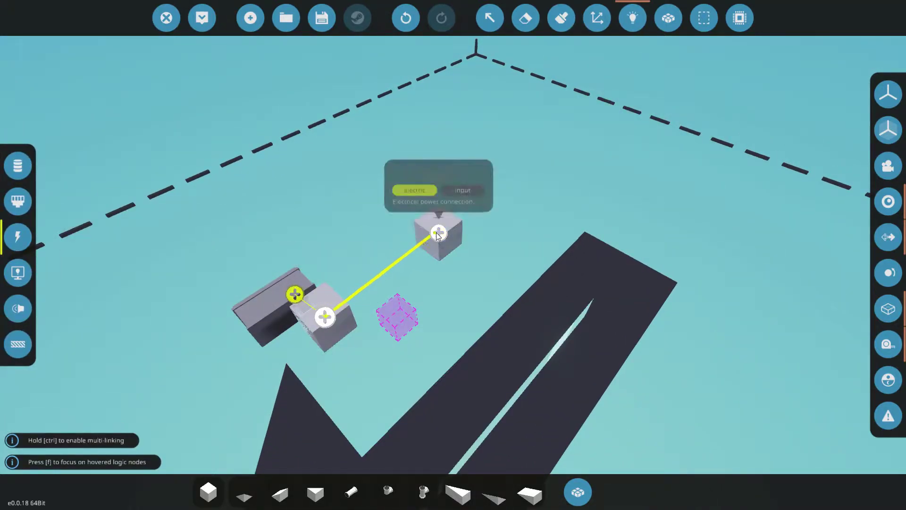
# Find the Toggle Button in the component inventory and place it next to the instrument panel.
pyautogui.click(17, 165)
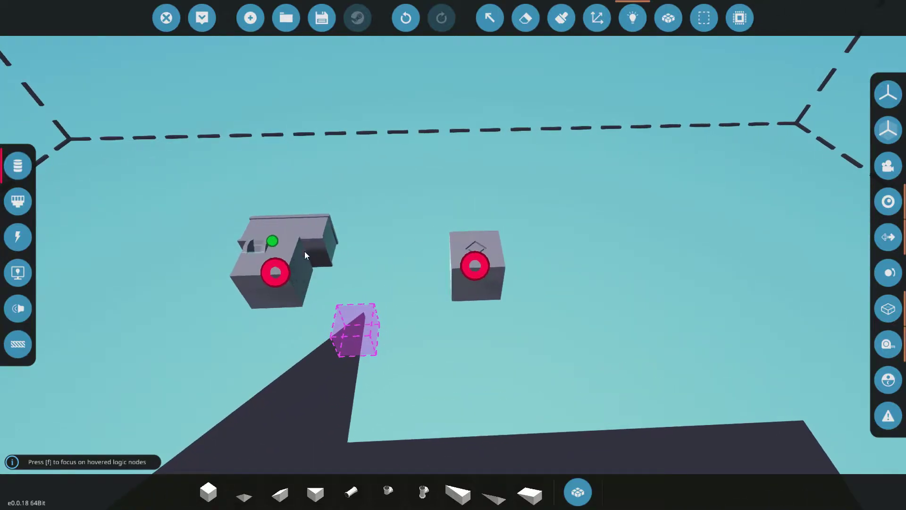
pyautogui.moveTo(203, 258); pyautogui.dragTo(214, 323)
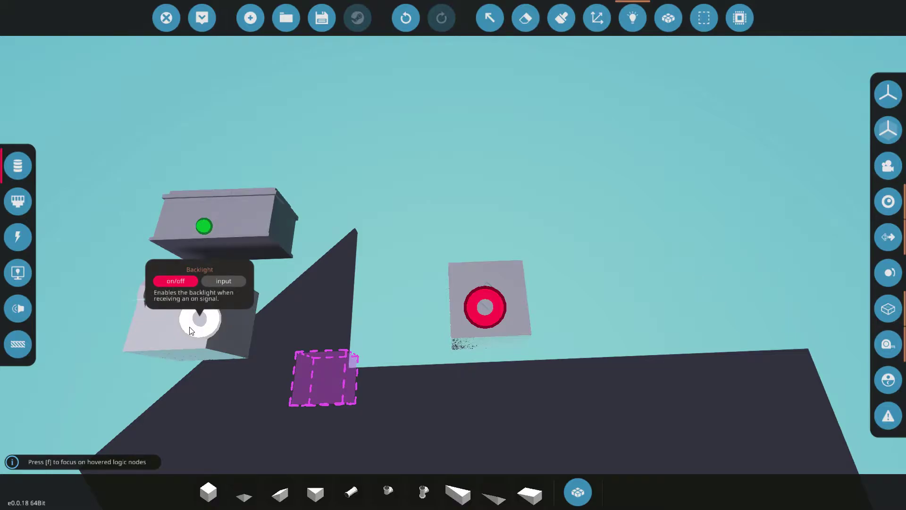
pyautogui.write('qt')
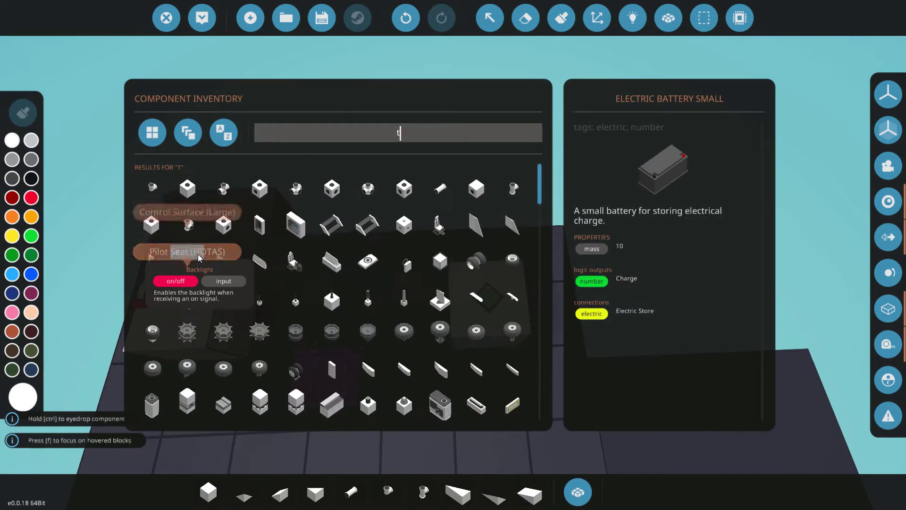
pyautogui.write('og')
pyautogui.click(151, 188)
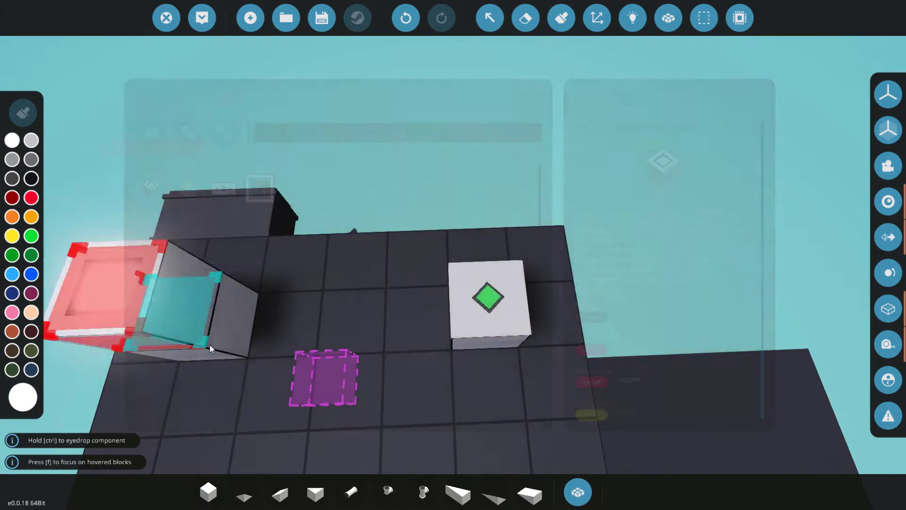
pyautogui.click(218, 400)
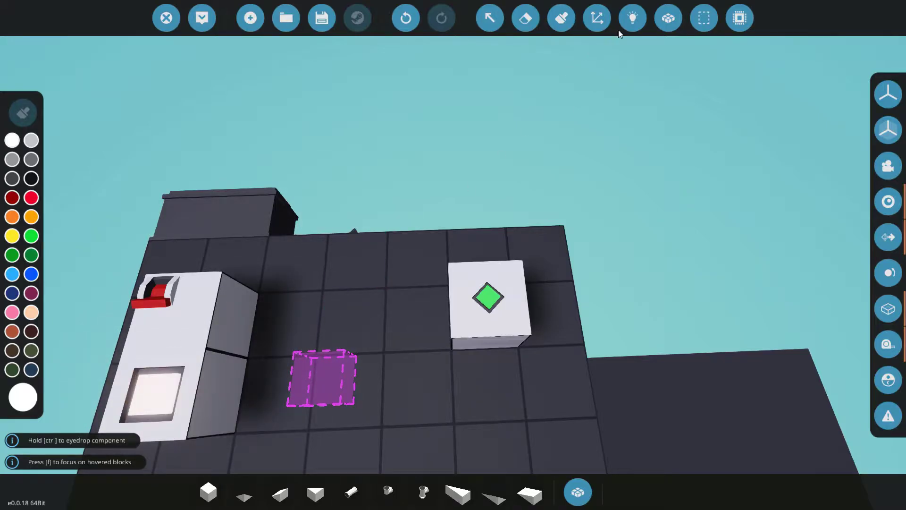
# Try to pull a link from the toggle button's on/off output toward the light, and remove the toggle button.
pyautogui.click(633, 18)
pyautogui.moveTo(180, 395); pyautogui.dragTo(380, 369)
pyautogui.press('2')
pyautogui.click(225, 400)
# Try to link the instrument panel's composite output to the light block, and return from logic view to building.
pyautogui.click(631, 12)
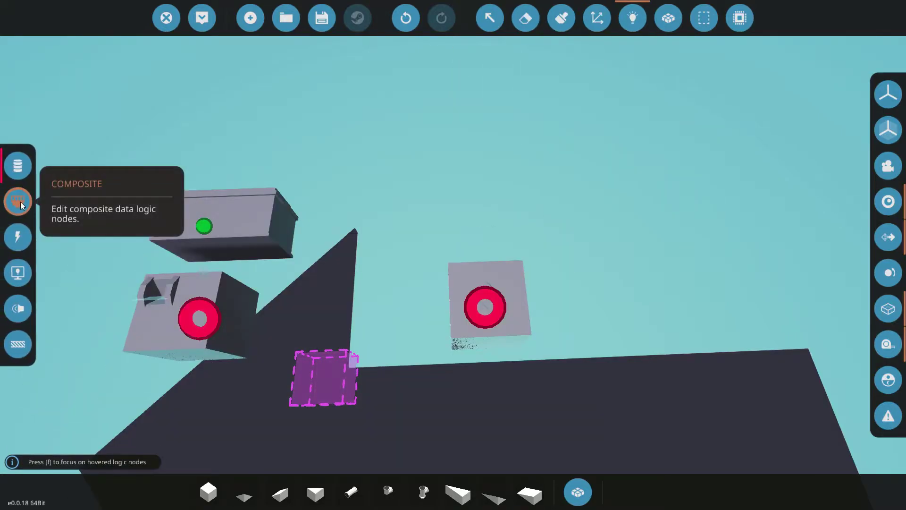
pyautogui.click(19, 202)
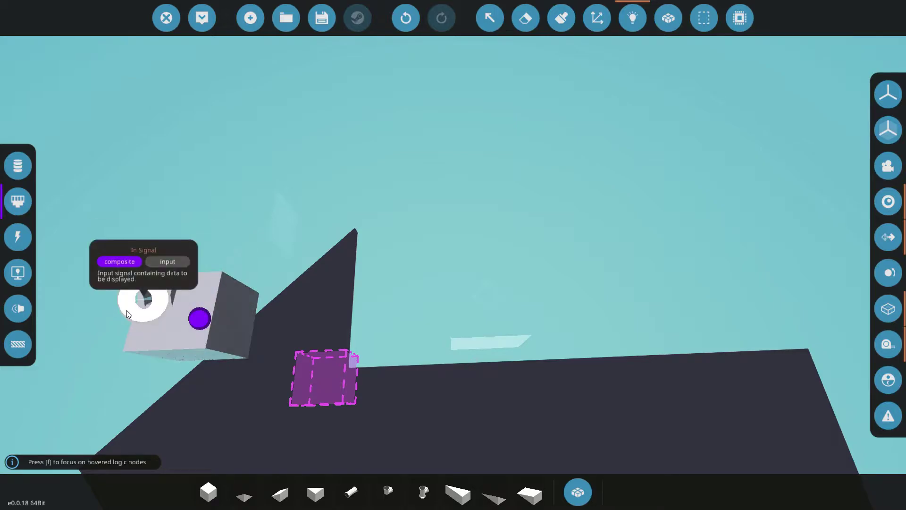
pyautogui.moveTo(199, 317); pyautogui.dragTo(298, 304)
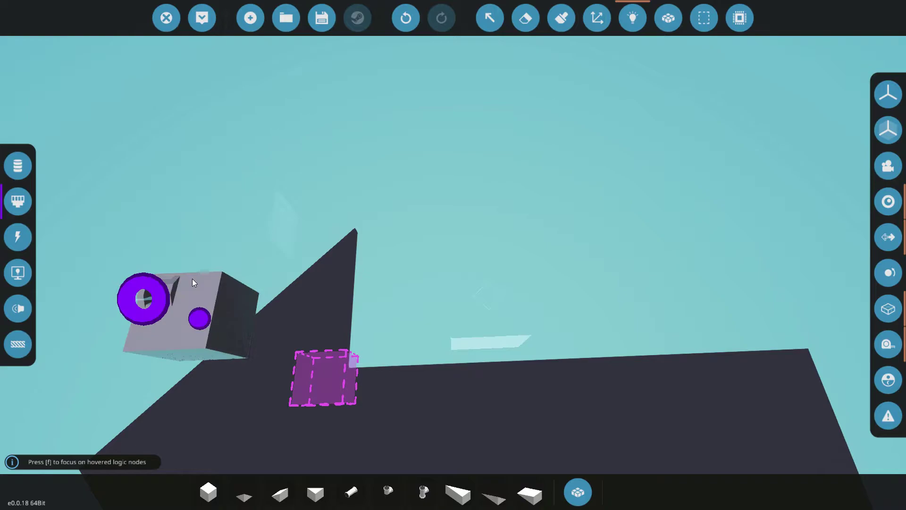
pyautogui.moveTo(200, 317)
pyautogui.moveTo(200, 317); pyautogui.dragTo(485, 333)
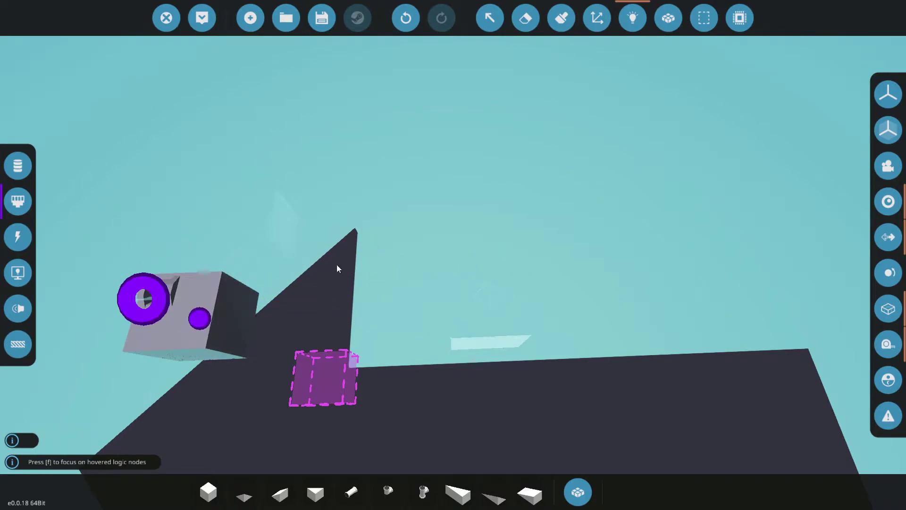
pyautogui.moveTo(201, 317)
pyautogui.mouseDown()
pyautogui.moveTo(259, 263)
pyautogui.moveTo(311, 264)
pyautogui.moveTo(351, 290)
pyautogui.moveTo(411, 263)
pyautogui.moveTo(397, 312)
pyautogui.moveTo(202, 316)
pyautogui.mouseUp()
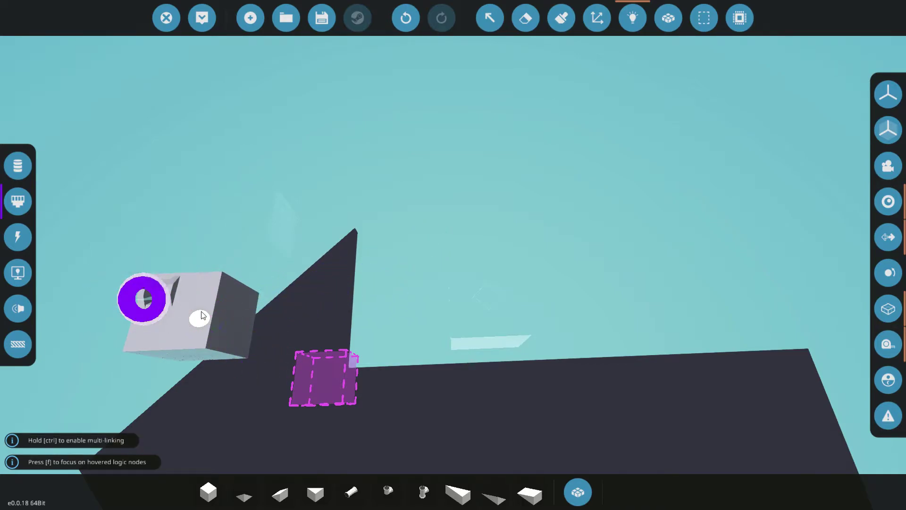
pyautogui.click(18, 165)
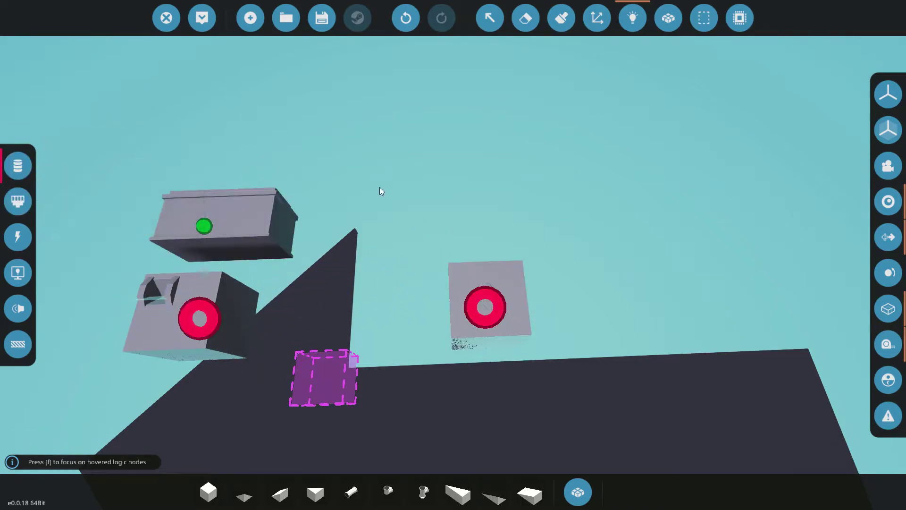
pyautogui.click(574, 29)
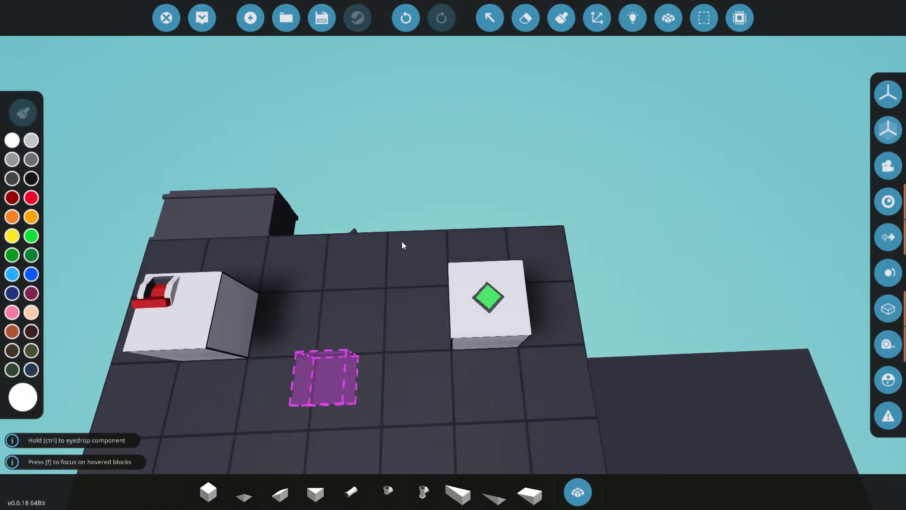
# Preview a basic block on the deck in the space between the instrument panel and the light block.
pyautogui.press('a')
pyautogui.click(208, 492)
pyautogui.scroll(-3, 350, 282)
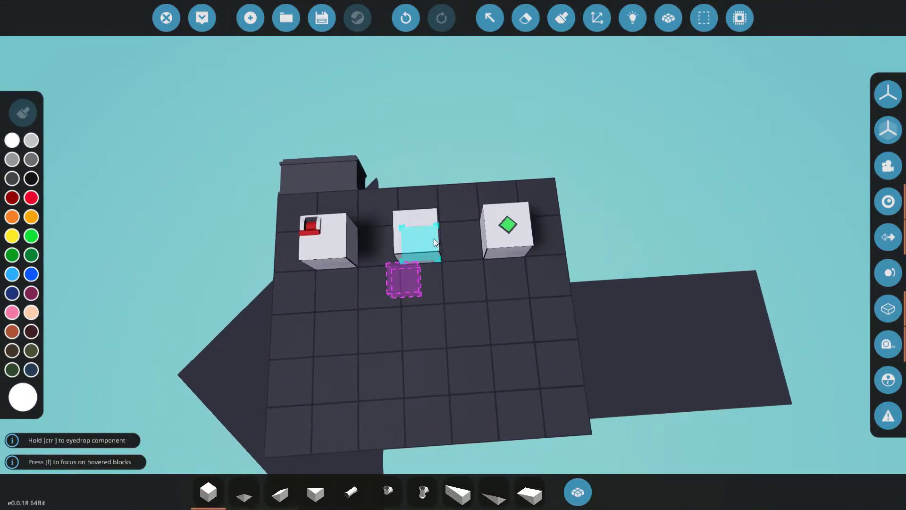
pyautogui.scroll(2, 373, 246)
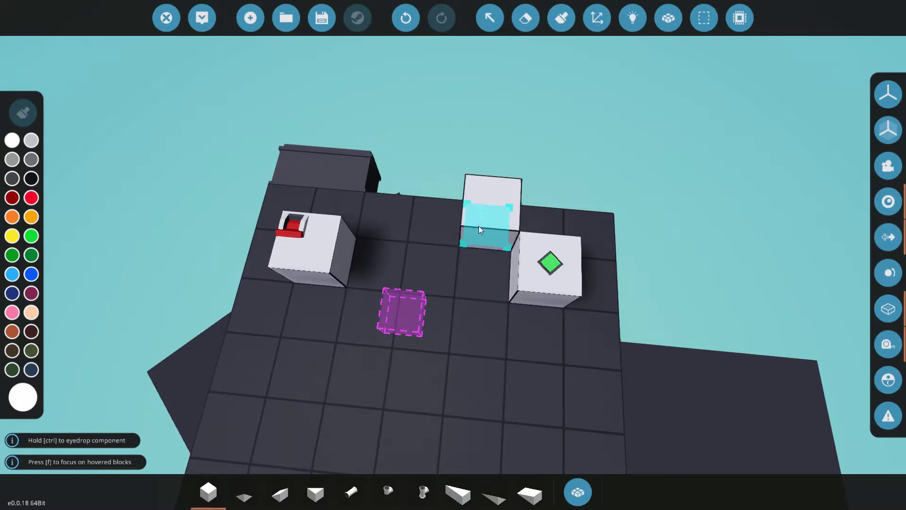
# Choose the Toggle Button and browse the component inventory grouped by category, down to the propulsion parts.
pyautogui.press('Tab')
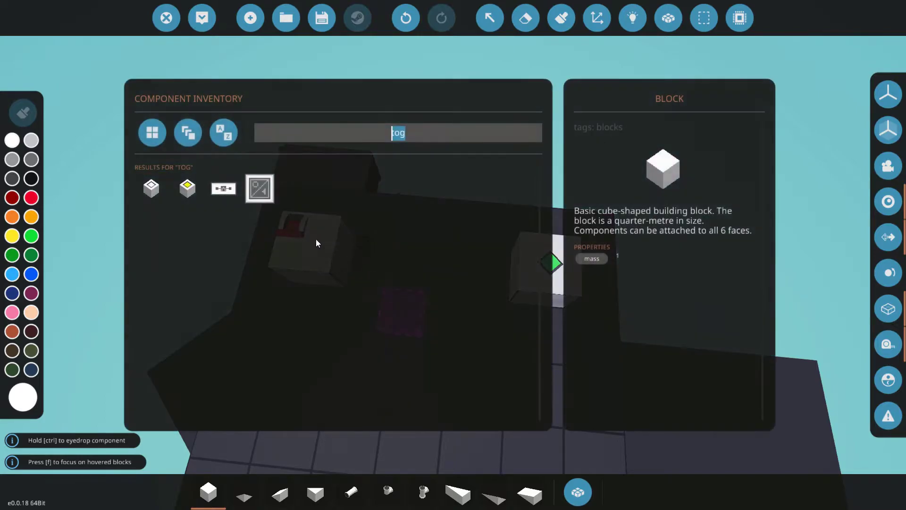
pyautogui.click(152, 188)
pyautogui.click(184, 133)
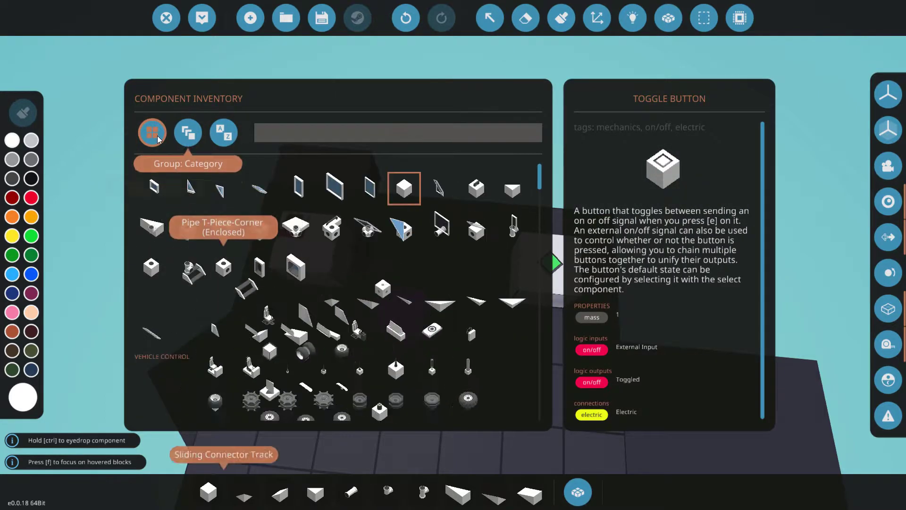
pyautogui.scroll(-5, 351, 359)
pyautogui.scroll(-5, 263, 397)
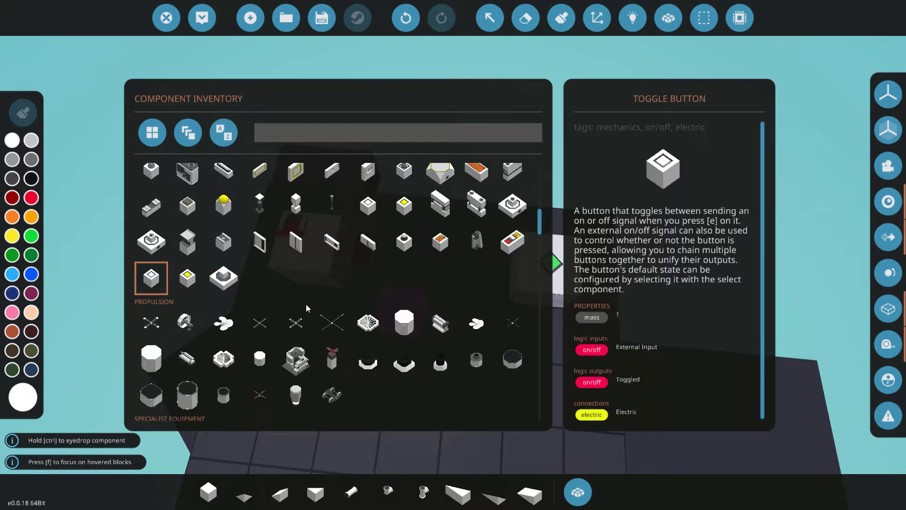
pyautogui.press('Tab')
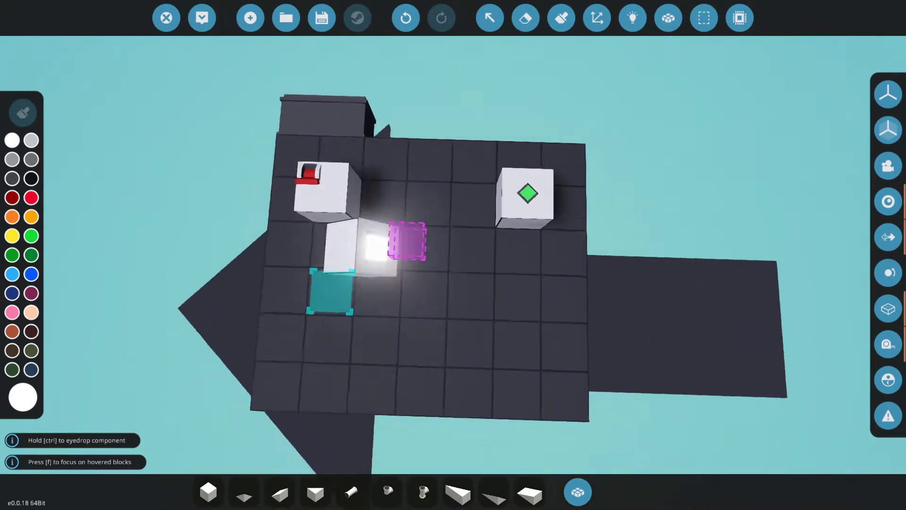
# Open the microcontroller editor and browse the saved and Steam Workshop microcontrollers available to load.
pyautogui.click(741, 18)
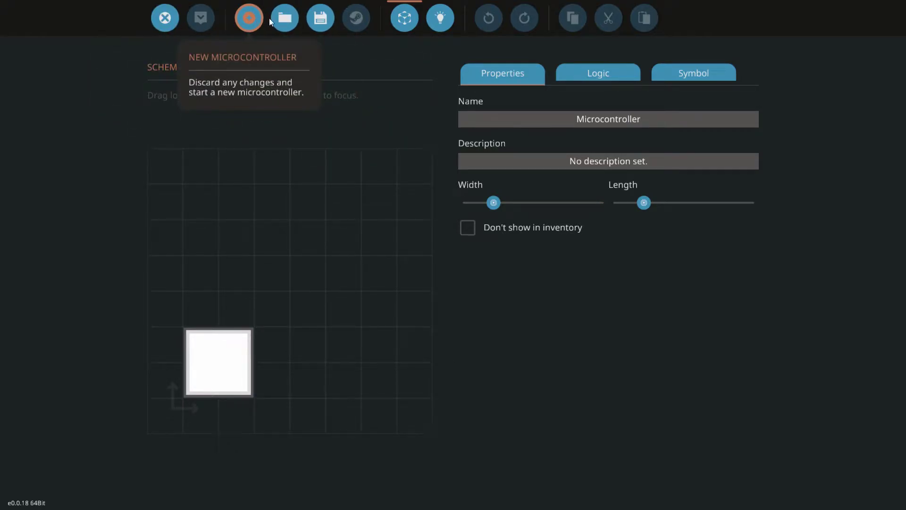
pyautogui.click(286, 19)
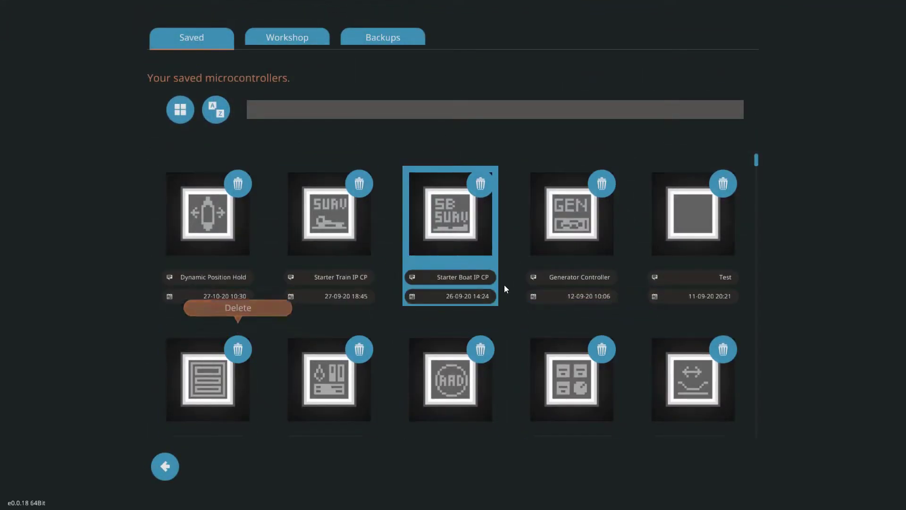
pyautogui.click(288, 38)
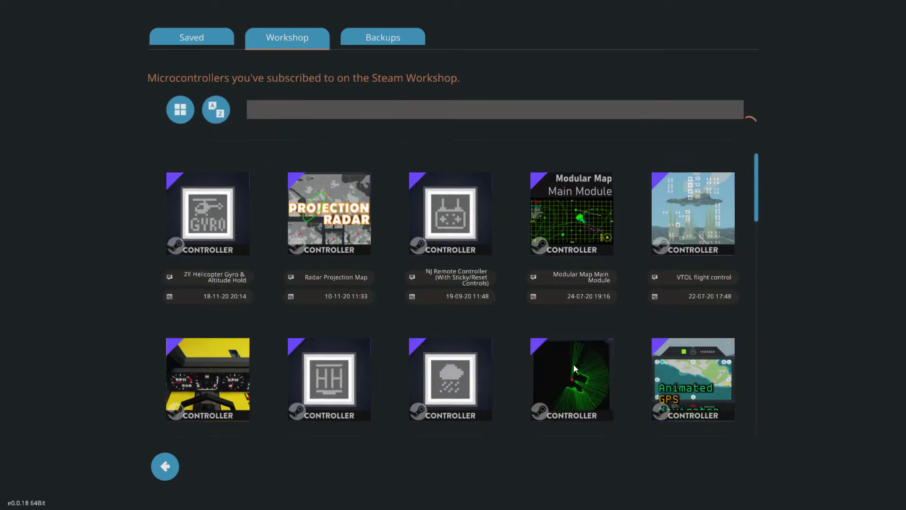
# Leave the Workshop list and rename the microcontroller Light Switch Test.
pyautogui.click(156, 466)
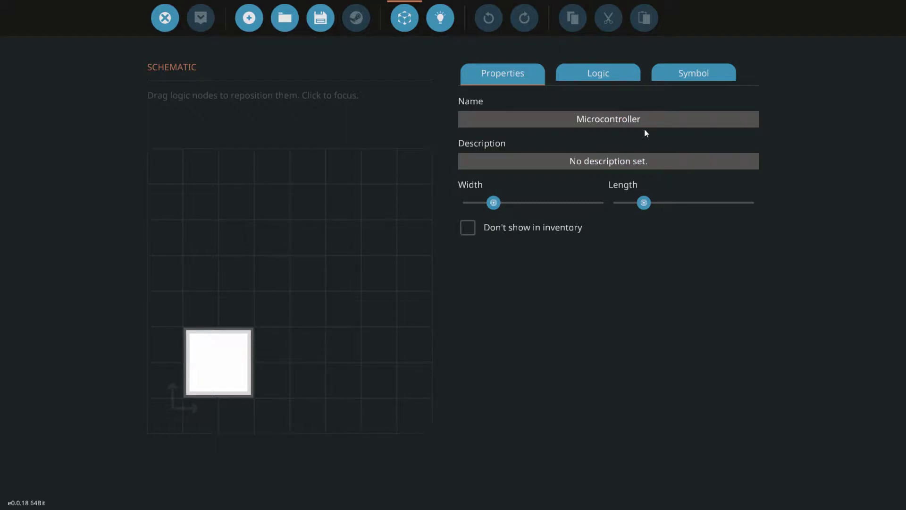
pyautogui.click(658, 121)
pyautogui.moveTo(658, 122); pyautogui.dragTo(533, 125)
pyautogui.press('BackSpace')
pyautogui.write('Ligh')
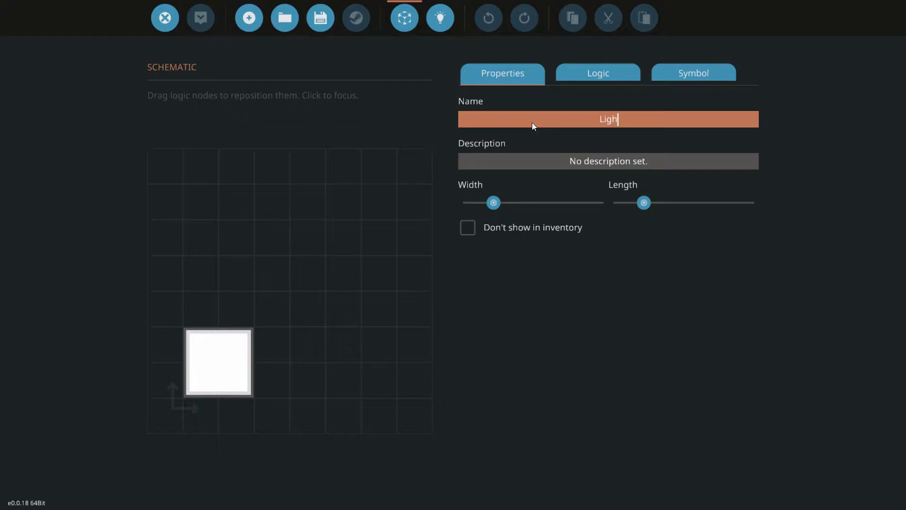
pyautogui.write('tSwitchTEst')
pyautogui.press('BackSpace')
pyautogui.press('BackSpace')
pyautogui.press('BackSpace')
pyautogui.write('est')
pyautogui.press('Left')
pyautogui.press('Left')
pyautogui.press('Left')
pyautogui.press('Left')
pyautogui.press('Left')
pyautogui.press('Left')
pyautogui.press('Left')
pyautogui.press('Left')
pyautogui.press('Left')
pyautogui.press('Left')
pyautogui.press('Left')
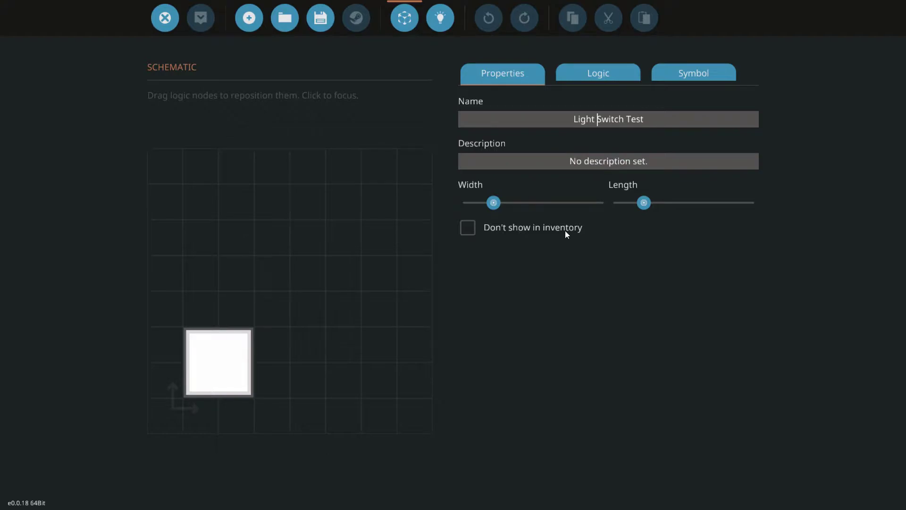
# Try adjusting the microcontroller's width and length and toggling the Don't show in inventory option.
pyautogui.moveTo(493, 203); pyautogui.dragTo(474, 211)
pyautogui.moveTo(618, 202); pyautogui.dragTo(652, 203)
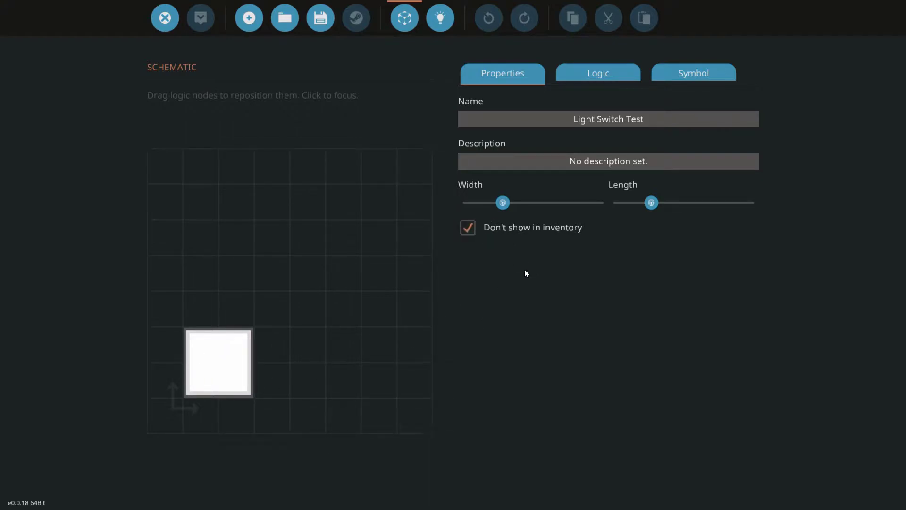
pyautogui.click(467, 228)
pyautogui.click(468, 228)
# Add a logic node to the microcontroller body.
pyautogui.click(609, 68)
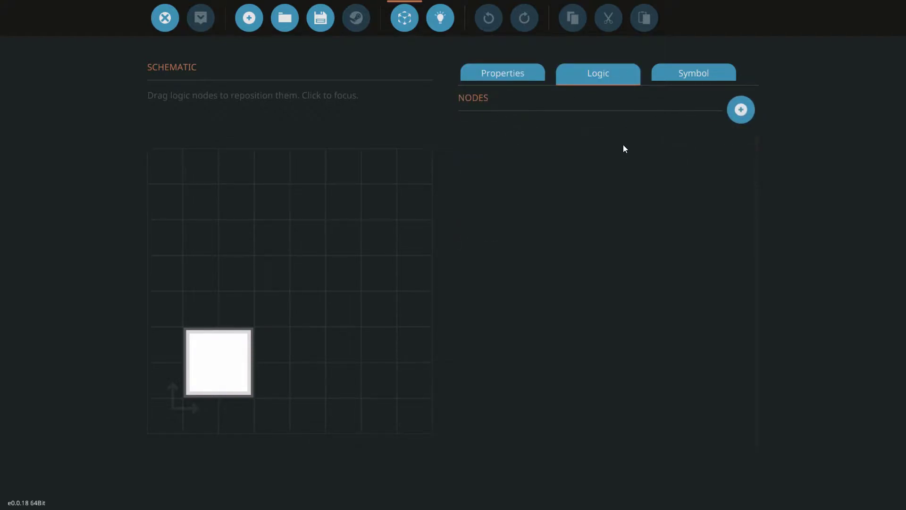
pyautogui.click(740, 110)
pyautogui.moveTo(201, 380)
pyautogui.mouseDown()
pyautogui.moveTo(208, 320)
pyautogui.moveTo(207, 385)
pyautogui.mouseUp()
pyautogui.moveTo(199, 380)
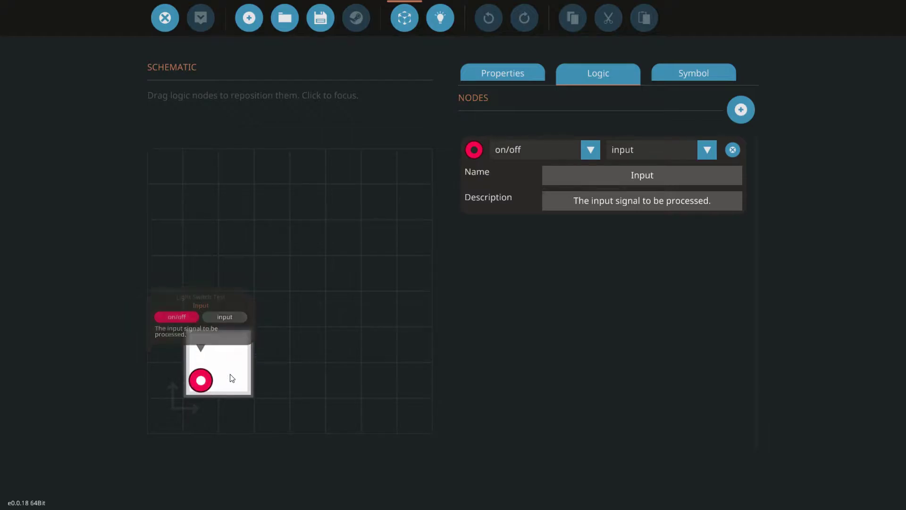
# Cycle the node's signal type through number, composite, video and audio, and return it to on/off.
pyautogui.click(557, 150)
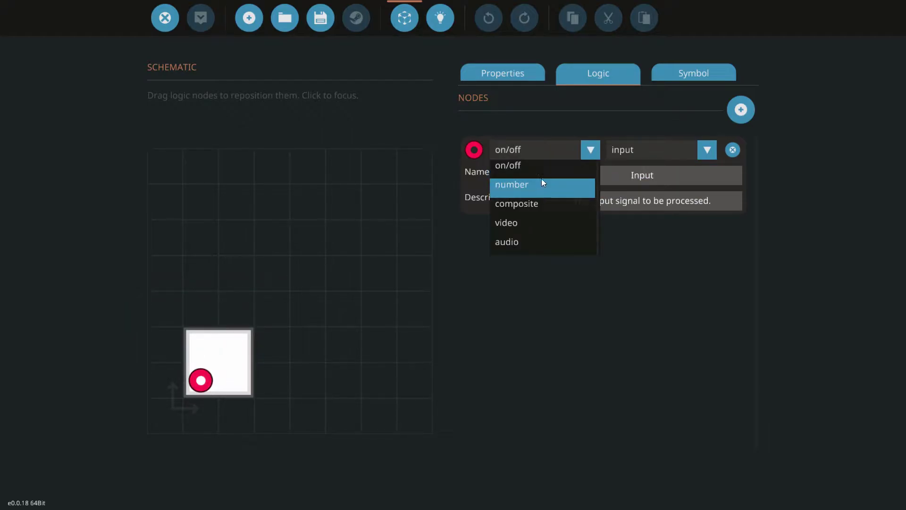
pyautogui.click(537, 188)
pyautogui.click(535, 149)
pyautogui.click(519, 203)
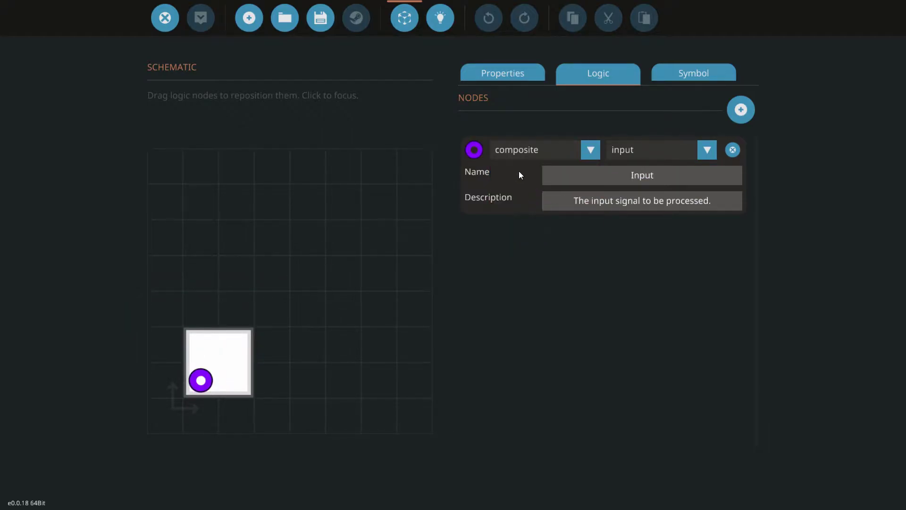
pyautogui.click(525, 151)
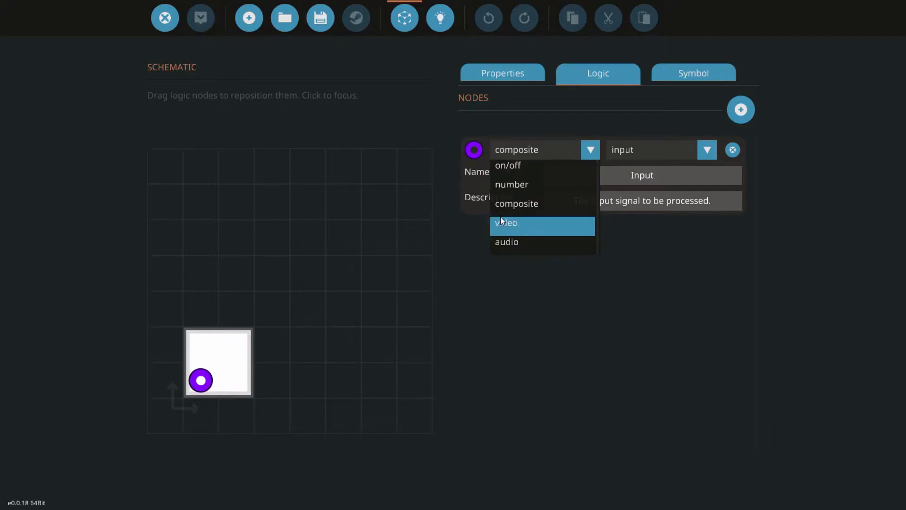
pyautogui.click(517, 223)
pyautogui.click(517, 152)
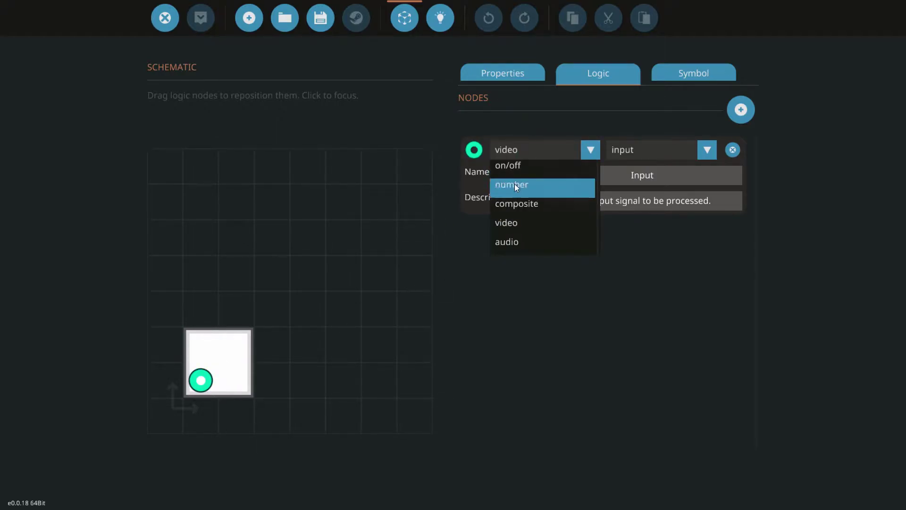
pyautogui.click(514, 242)
pyautogui.click(521, 149)
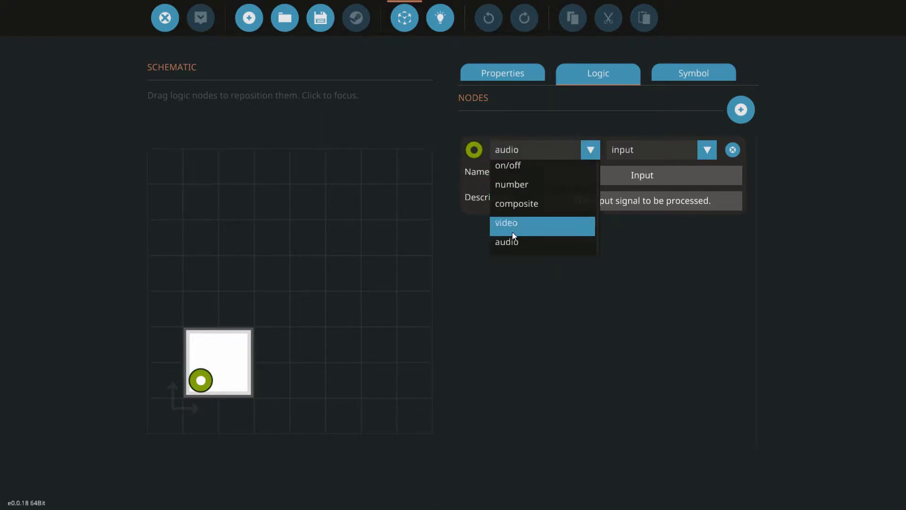
pyautogui.click(517, 168)
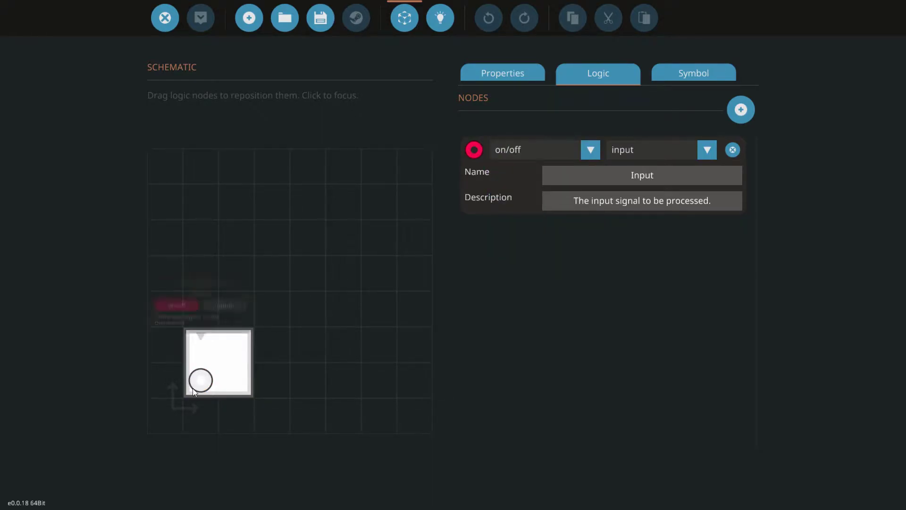
# Move the on/off input node to the upper-left cell of the microcontroller body.
pyautogui.moveTo(173, 332)
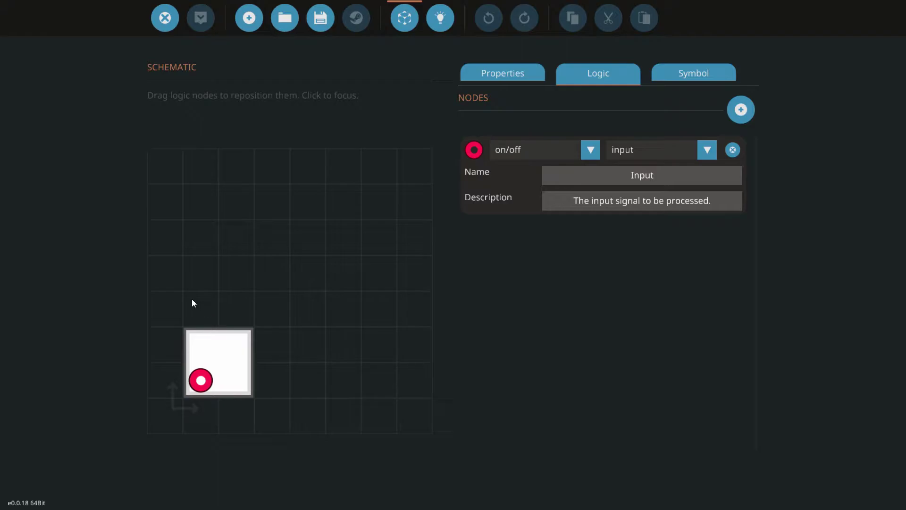
pyautogui.moveTo(199, 378)
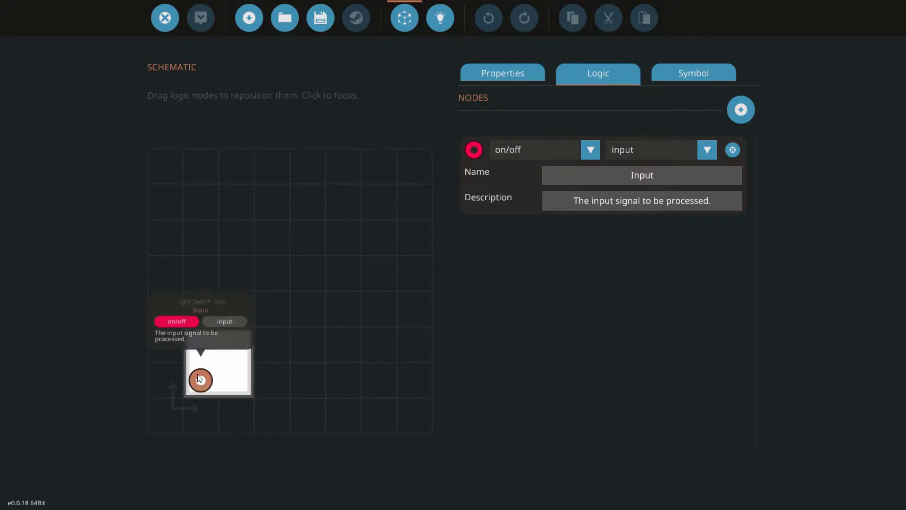
pyautogui.moveTo(199, 377); pyautogui.dragTo(201, 345)
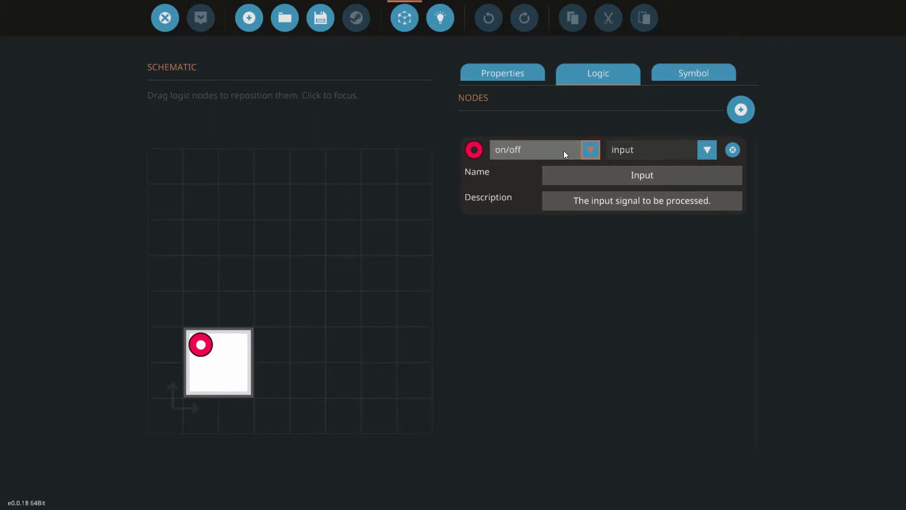
pyautogui.moveTo(199, 346)
pyautogui.moveTo(200, 346); pyautogui.dragTo(205, 347)
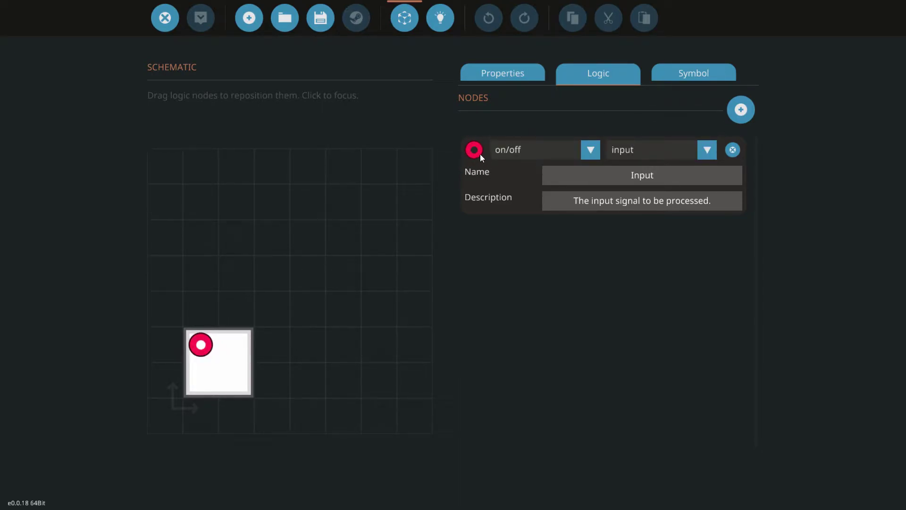
pyautogui.moveTo(200, 344)
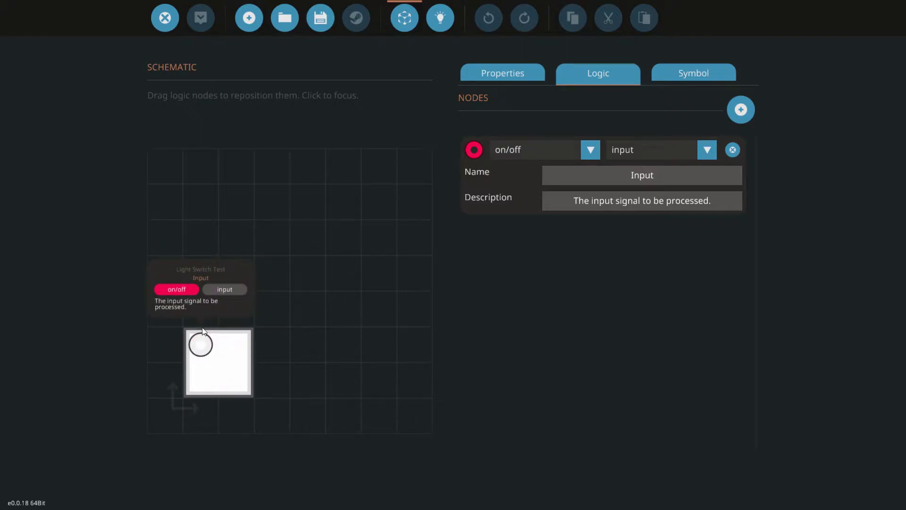
# Make the on/off node an output and place it in the upper-right cell of the microcontroller body.
pyautogui.click(591, 151)
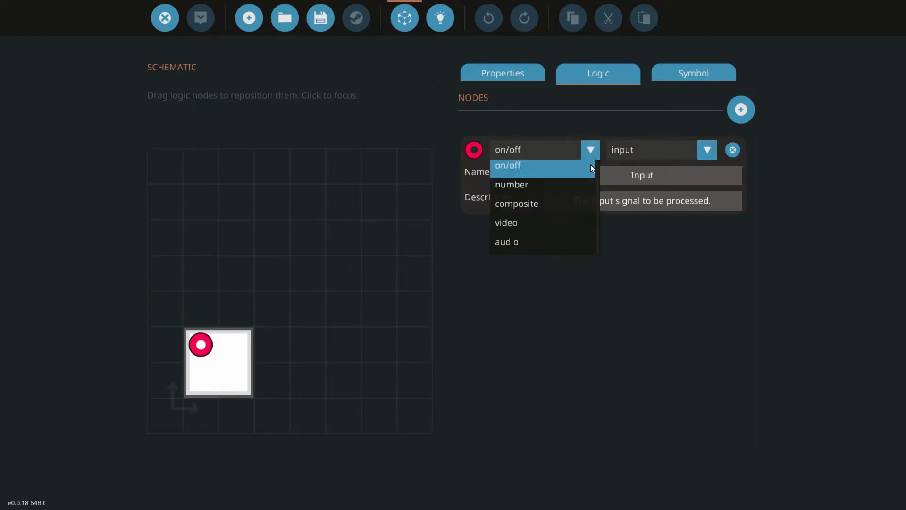
pyautogui.click(542, 163)
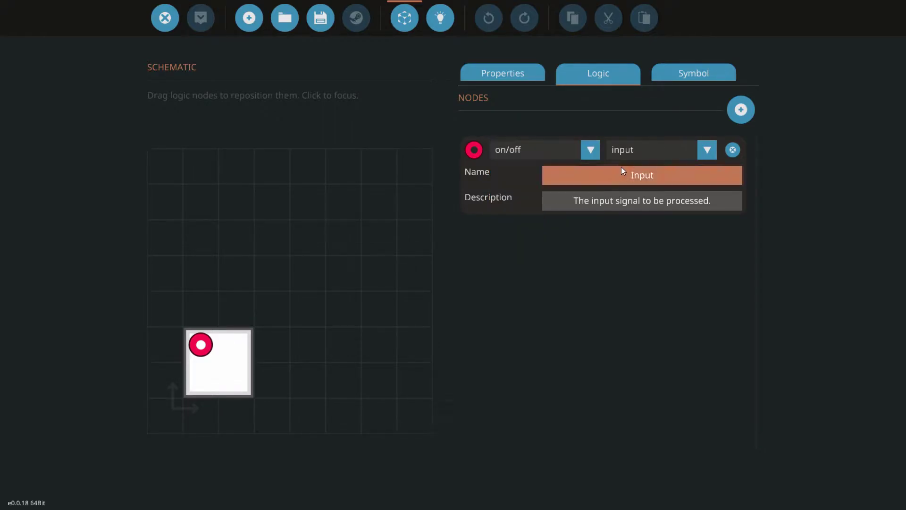
pyautogui.click(554, 149)
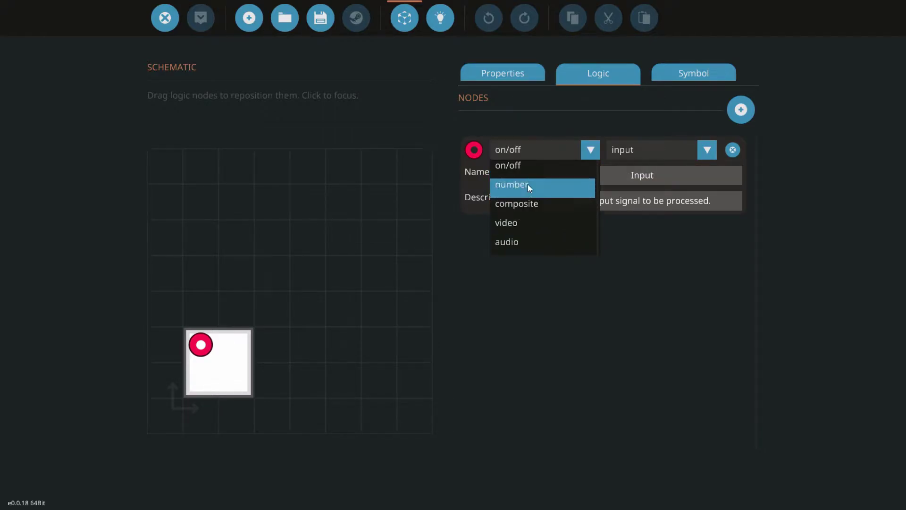
pyautogui.click(590, 151)
pyautogui.click(688, 151)
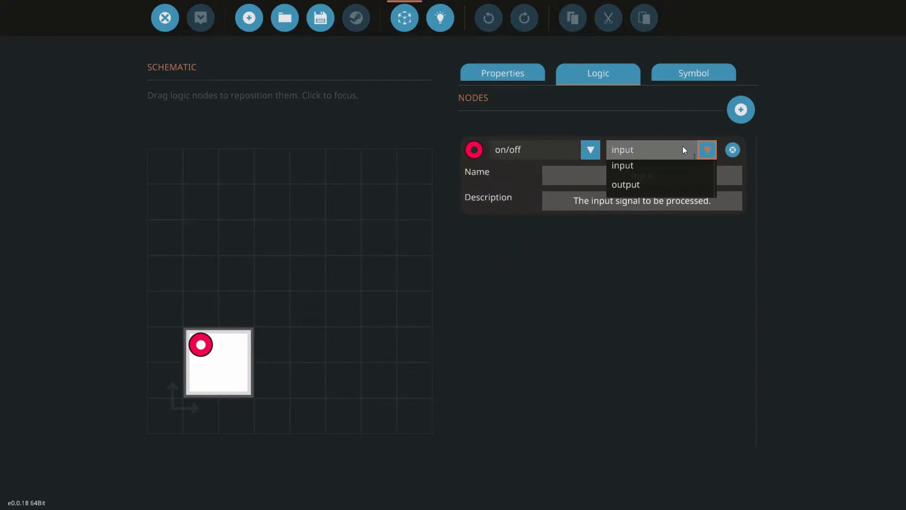
pyautogui.click(650, 186)
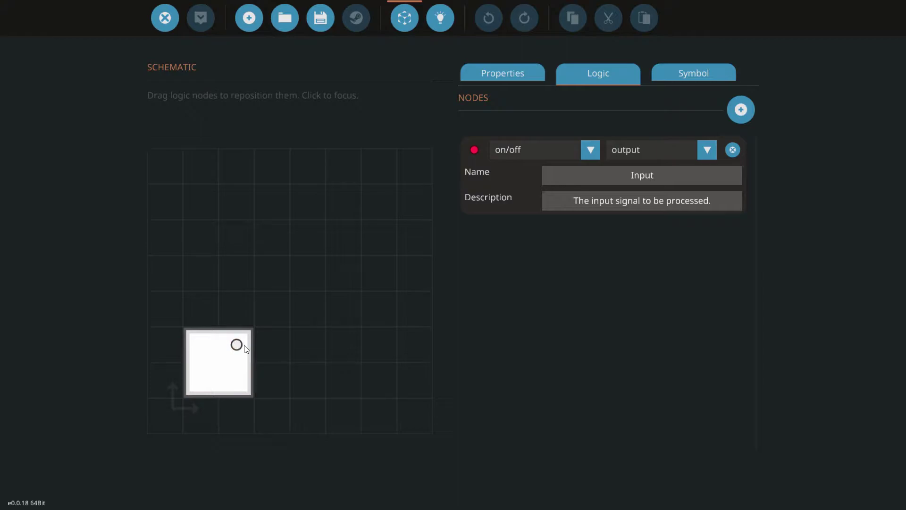
# Return to the vehicle, examine the light block's logic connection, and reopen the microcontroller editor.
pyautogui.click(165, 17)
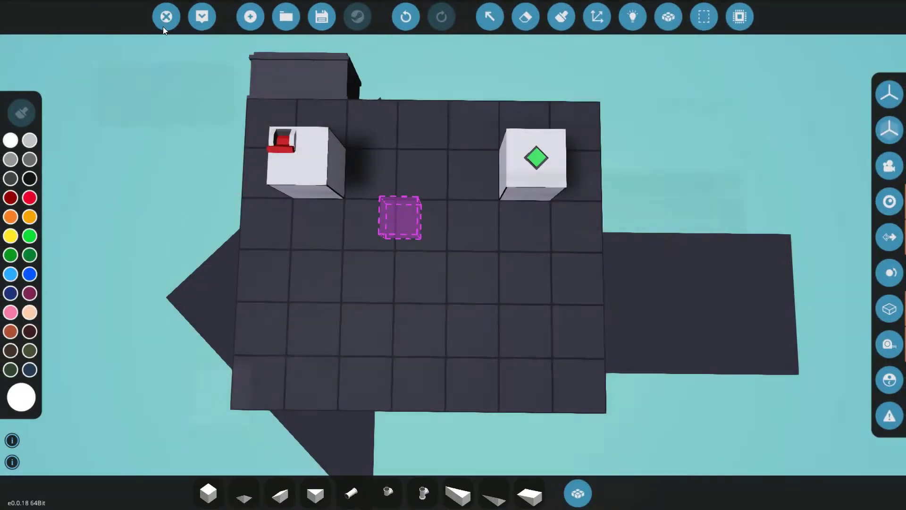
pyautogui.click(627, 13)
pyautogui.moveTo(526, 173); pyautogui.dragTo(491, 264)
pyautogui.click(740, 17)
pyautogui.click(227, 354)
# Rename the on/off output node OUT to light.
pyautogui.click(549, 174)
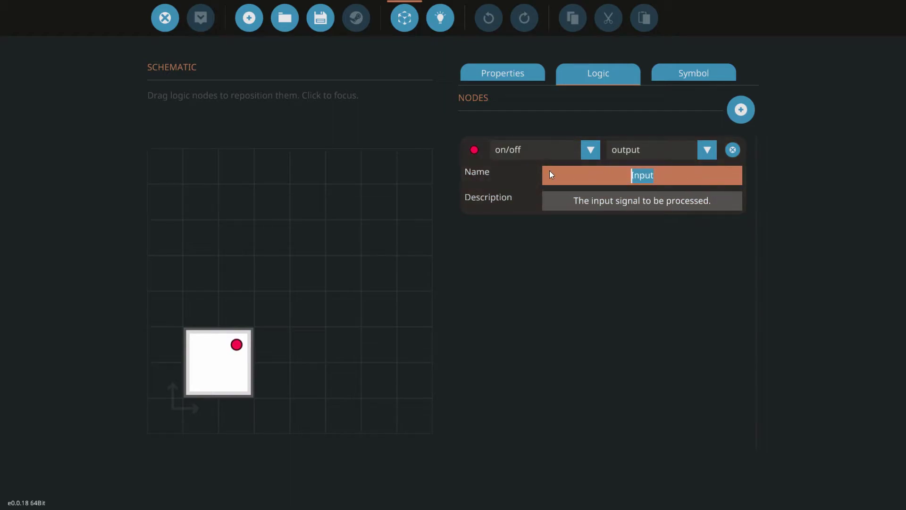
pyautogui.write('OUT to light')
pyautogui.press('Return')
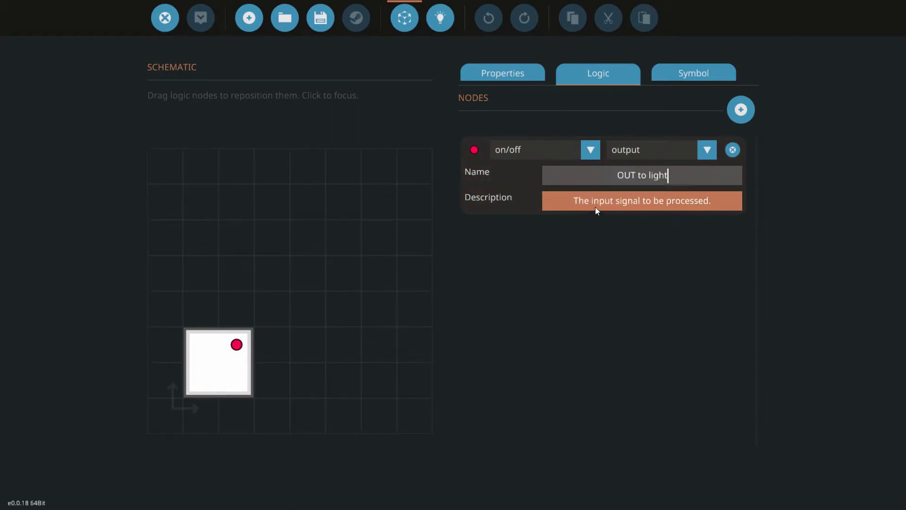
# Add an on/off input node beside the output, name it Sw, and delete that node.
pyautogui.click(742, 110)
pyautogui.moveTo(201, 380); pyautogui.dragTo(200, 345)
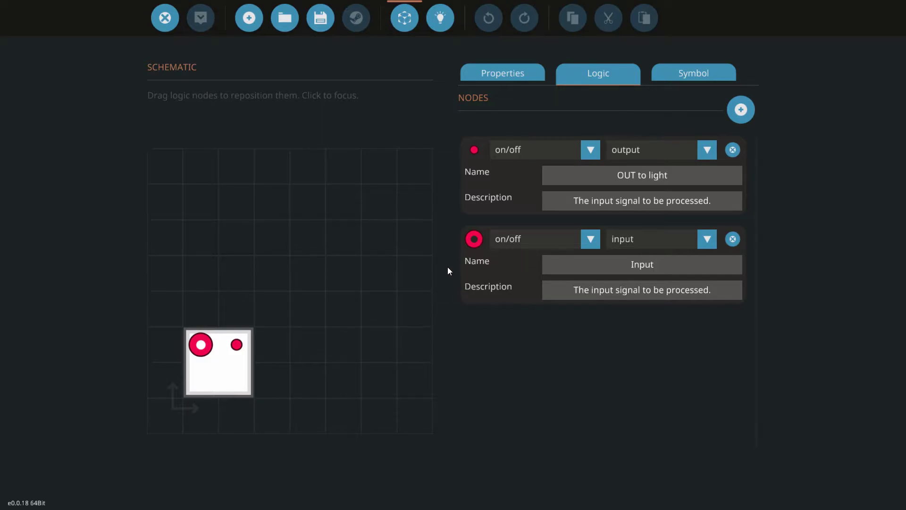
pyautogui.click(706, 259)
pyautogui.doubleClick(590, 273)
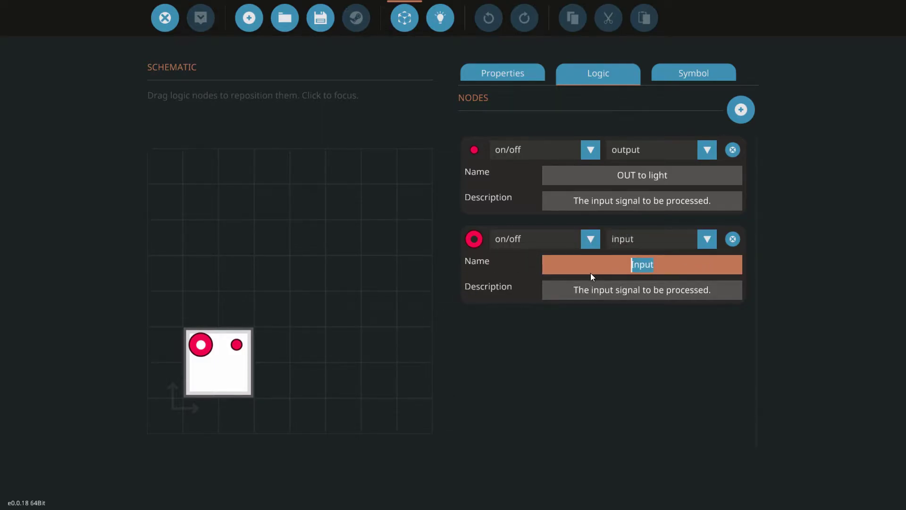
pyautogui.write('Wo')
pyautogui.press('BackSpace')
pyautogui.press('BackSpace')
pyautogui.write('Sw')
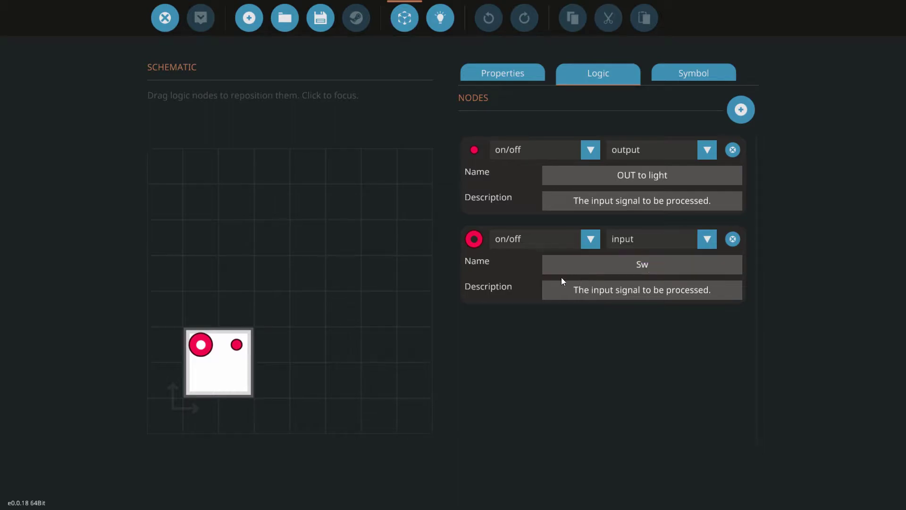
pyautogui.moveTo(199, 342)
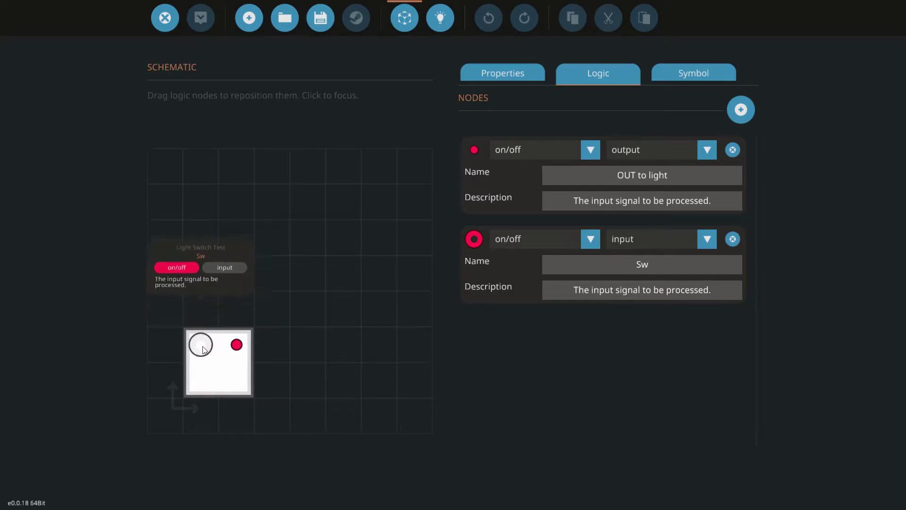
pyautogui.moveTo(249, 344)
pyautogui.moveTo(249, 343)
pyautogui.mouseDown()
pyautogui.moveTo(310, 330)
pyautogui.moveTo(263, 350)
pyautogui.moveTo(237, 346)
pyautogui.mouseUp()
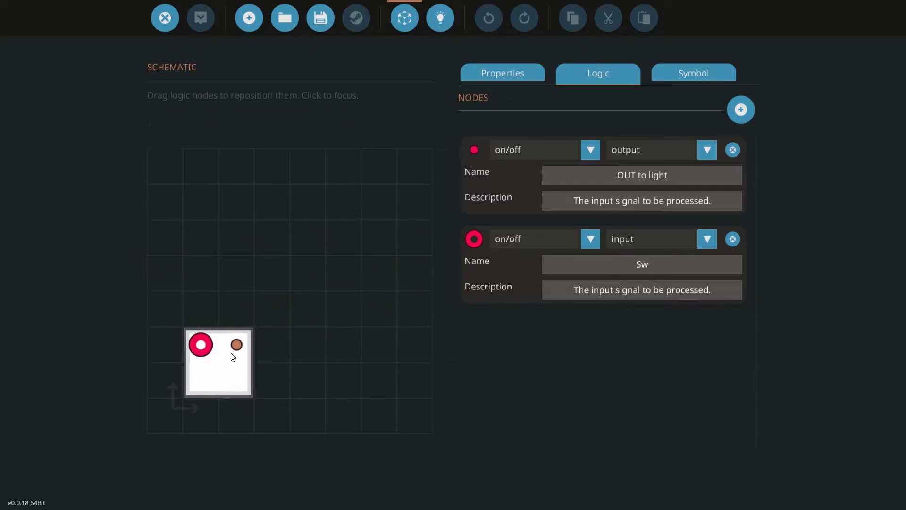
pyautogui.click(732, 239)
# Add a composite input node in the upper-left cell of the body, beside the light output.
pyautogui.click(741, 110)
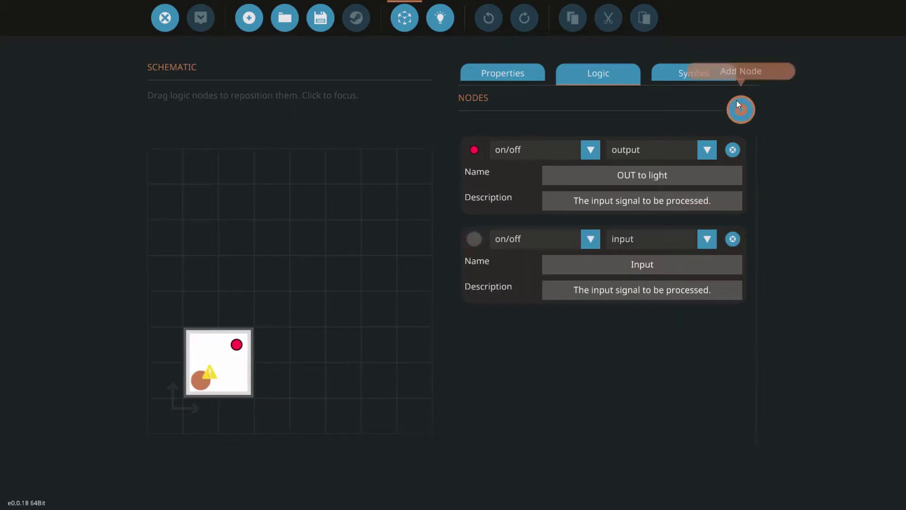
pyautogui.click(543, 240)
pyautogui.click(519, 295)
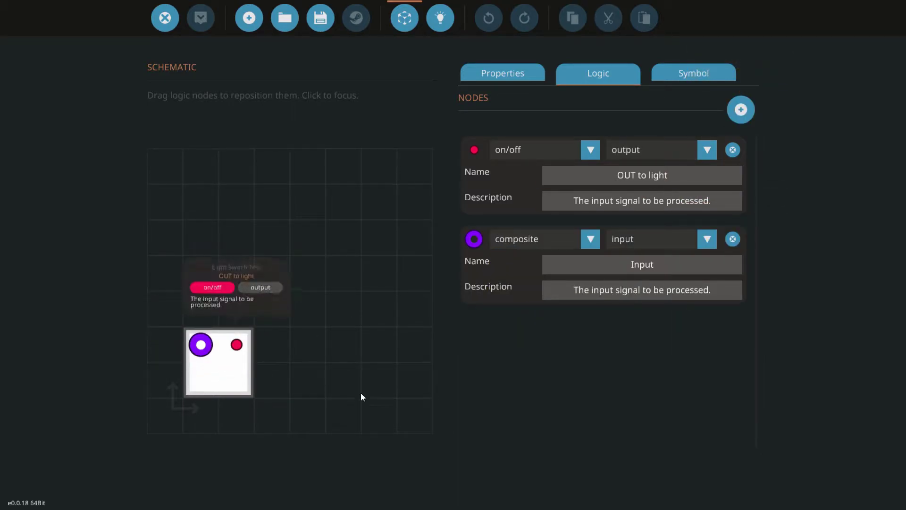
pyautogui.moveTo(221, 359)
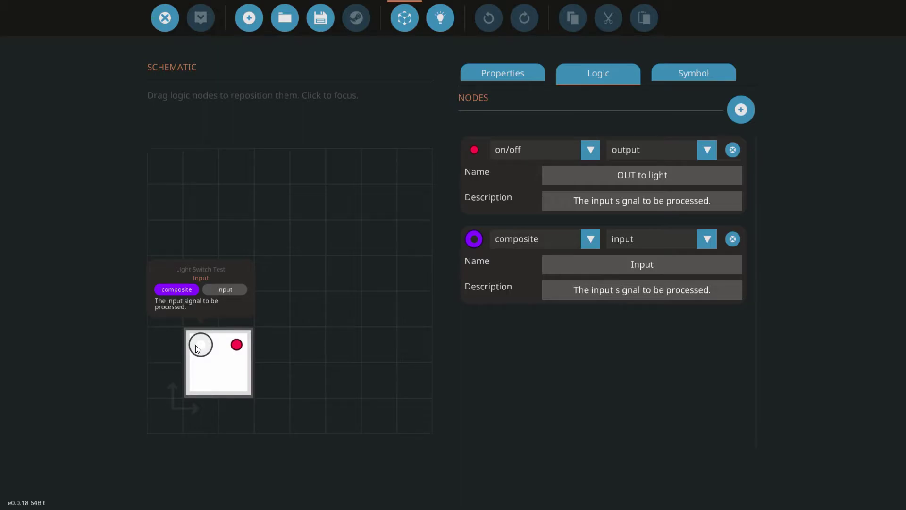
# Rename the composite input node IN from INSTrPNL.
pyautogui.click(624, 260)
pyautogui.moveTo(666, 263); pyautogui.dragTo(590, 271)
pyautogui.write('IN from I')
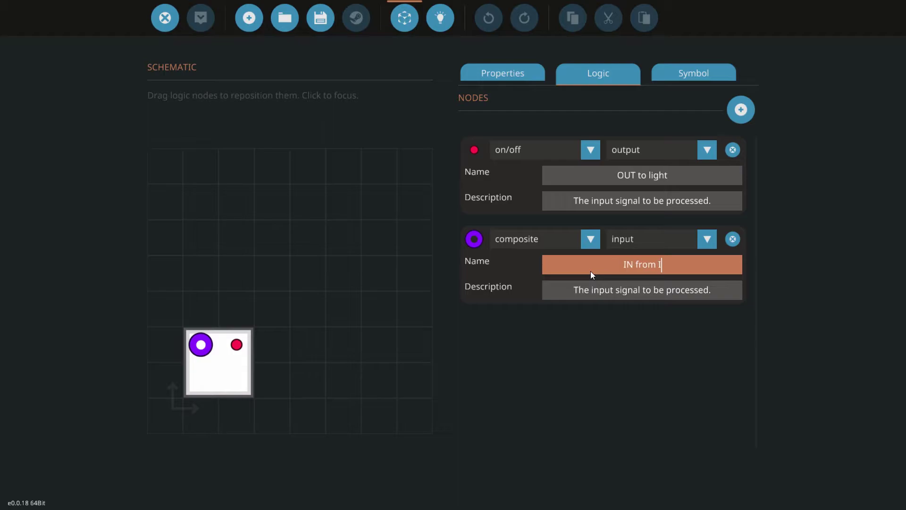
pyautogui.write('NSTrPNL')
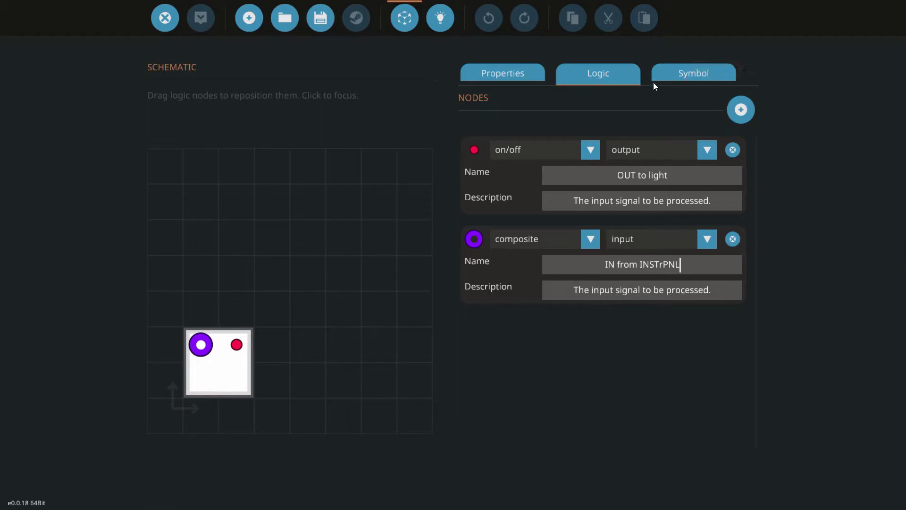
# Draw the microcontroller's symbol as a square border one pixel inside the grid edge, enclosing a light bulb with rays on both sides.
pyautogui.click(670, 73)
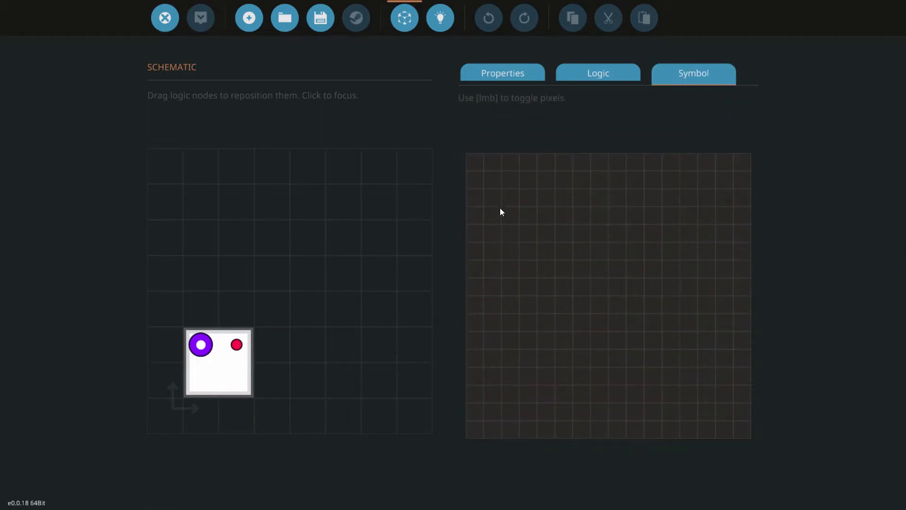
pyautogui.moveTo(488, 178)
pyautogui.mouseDown()
pyautogui.moveTo(500, 419)
pyautogui.moveTo(652, 411)
pyautogui.moveTo(580, 420)
pyautogui.mouseUp()
pyautogui.moveTo(636, 396); pyautogui.dragTo(573, 390)
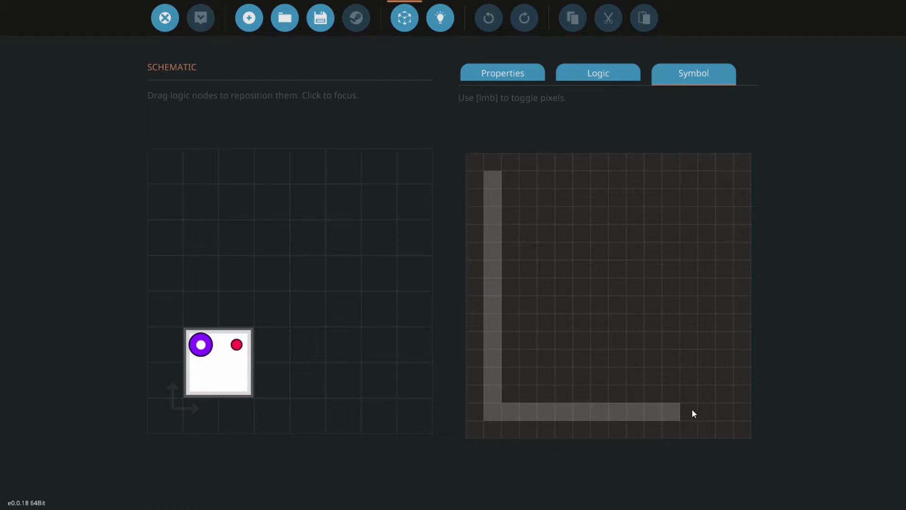
pyautogui.moveTo(733, 395); pyautogui.dragTo(726, 282)
pyautogui.moveTo(726, 180); pyautogui.dragTo(504, 178)
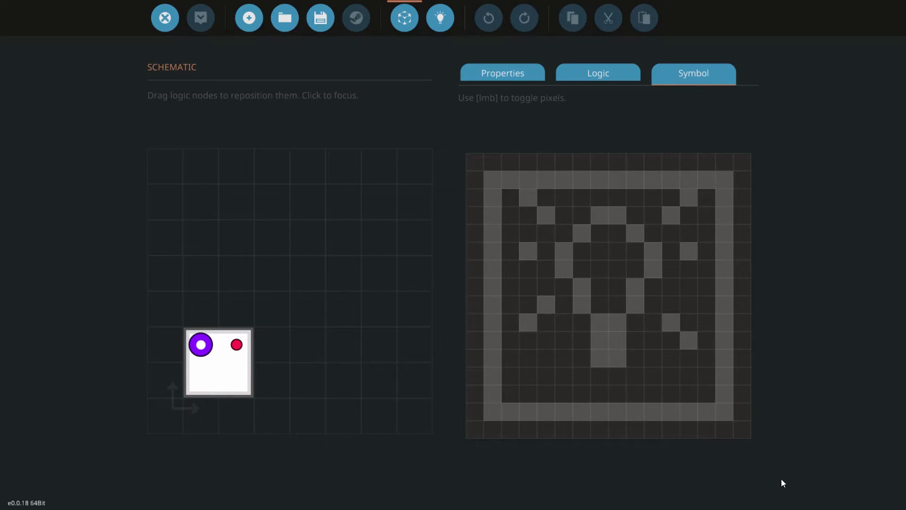
# Go to the microcontroller's logic editor and bring the overlapping input and output nodes into close view.
pyautogui.click(438, 19)
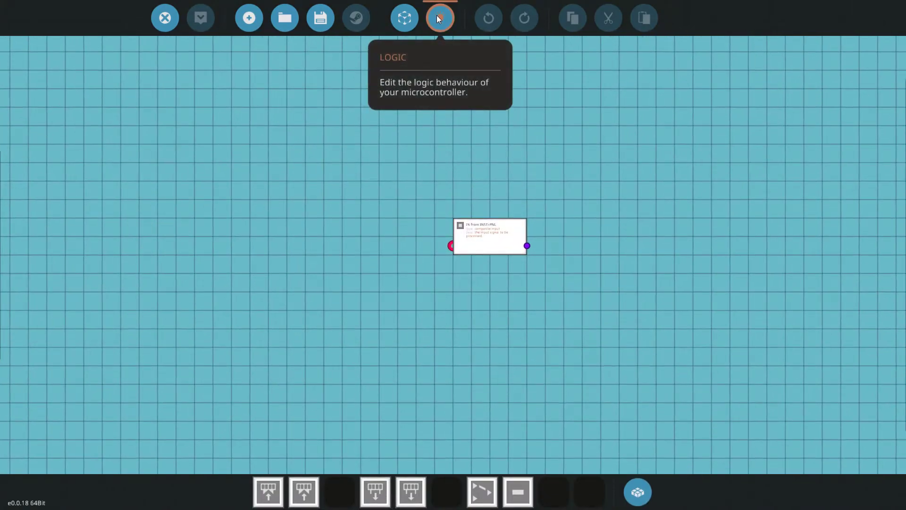
pyautogui.click(402, 17)
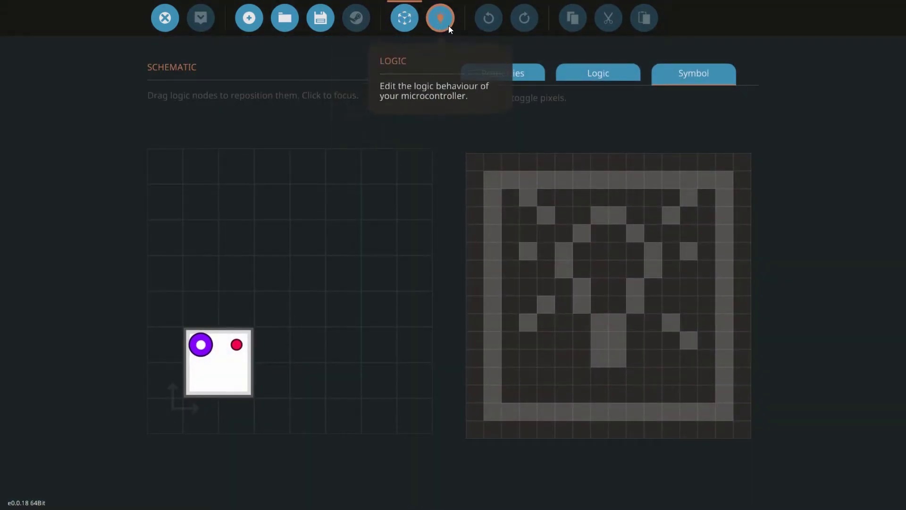
pyautogui.click(439, 19)
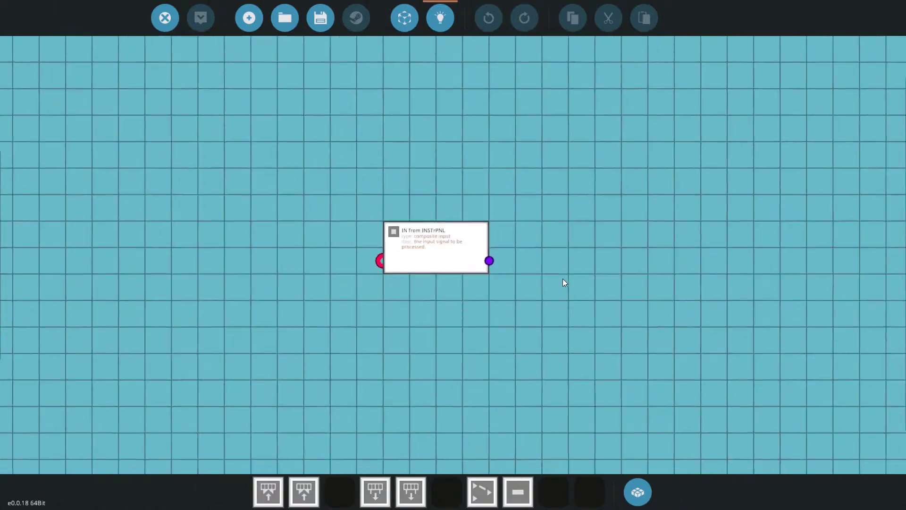
pyautogui.moveTo(535, 296); pyautogui.dragTo(508, 308)
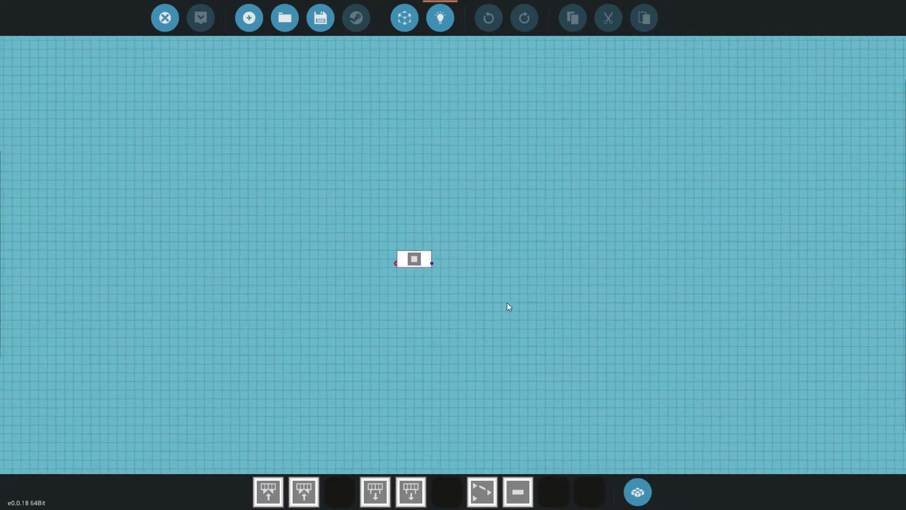
pyautogui.scroll(3, 508, 308)
pyautogui.scroll(3, 522, 310)
pyautogui.scroll(-5, 510, 299)
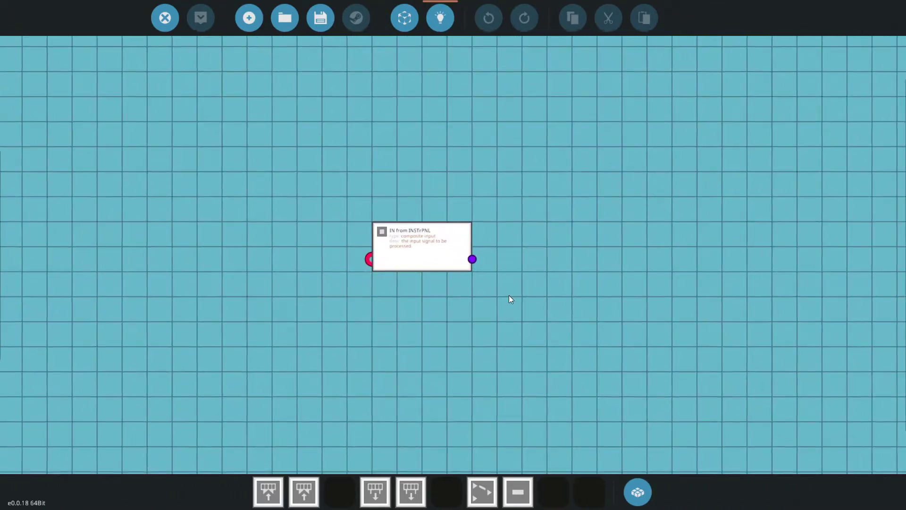
# Separate the overlapping nodes, placing OUT to light level with and about six grid cells to the right of IN from INSTrPNL.
pyautogui.moveTo(449, 237); pyautogui.dragTo(579, 163)
pyautogui.moveTo(658, 247); pyautogui.dragTo(522, 250)
pyautogui.moveTo(562, 170); pyautogui.dragTo(303, 239)
pyautogui.moveTo(365, 178); pyautogui.dragTo(461, 188)
pyautogui.scroll(3, 480, 202)
pyautogui.moveTo(554, 257); pyautogui.dragTo(677, 257)
pyautogui.scroll(-1, 520, 256)
pyautogui.scroll(-1, 519, 256)
pyautogui.moveTo(399, 255); pyautogui.dragTo(396, 254)
pyautogui.moveTo(626, 256); pyautogui.dragTo(593, 255)
pyautogui.moveTo(584, 255); pyautogui.dragTo(569, 262)
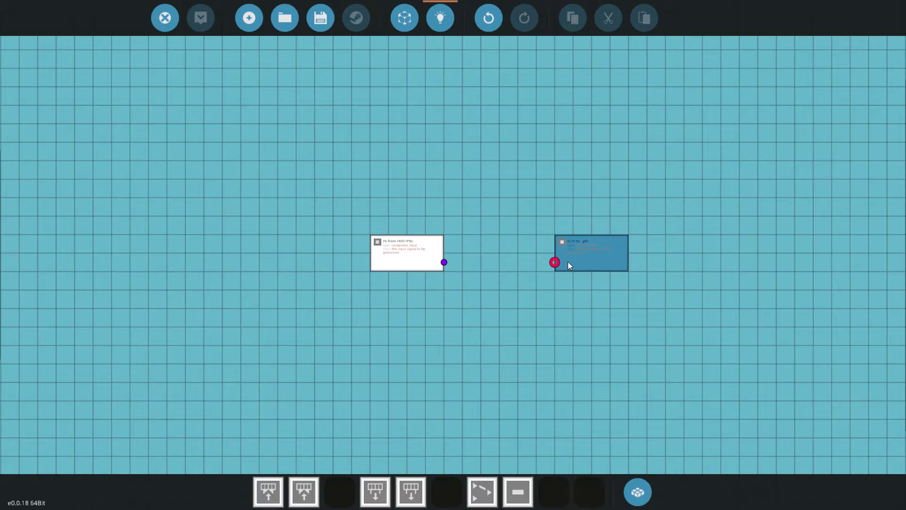
# Examine the IN from INSTrPNL and OUT to light nodes up close and pull a trial wire from the composite connector.
pyautogui.scroll(4, 571, 208)
pyautogui.scroll(-2, 451, 242)
pyautogui.moveTo(517, 237); pyautogui.dragTo(586, 243)
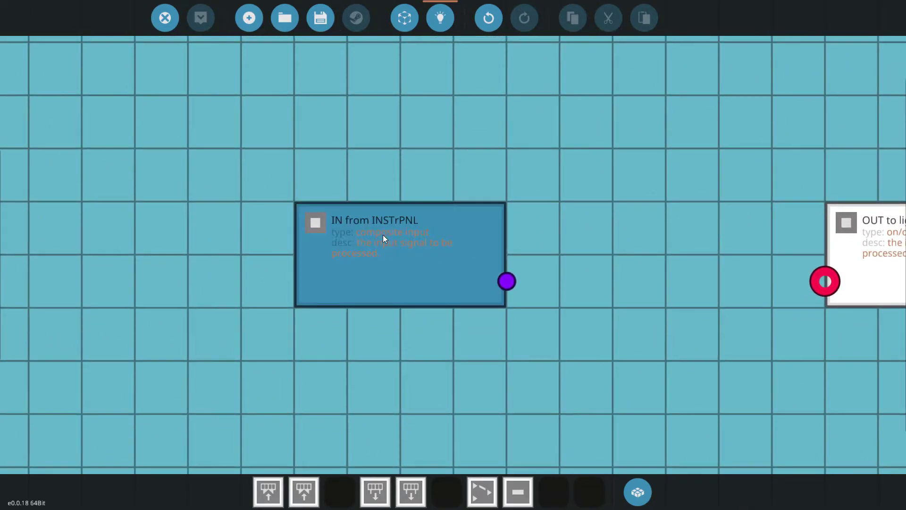
pyautogui.moveTo(676, 239); pyautogui.dragTo(514, 233)
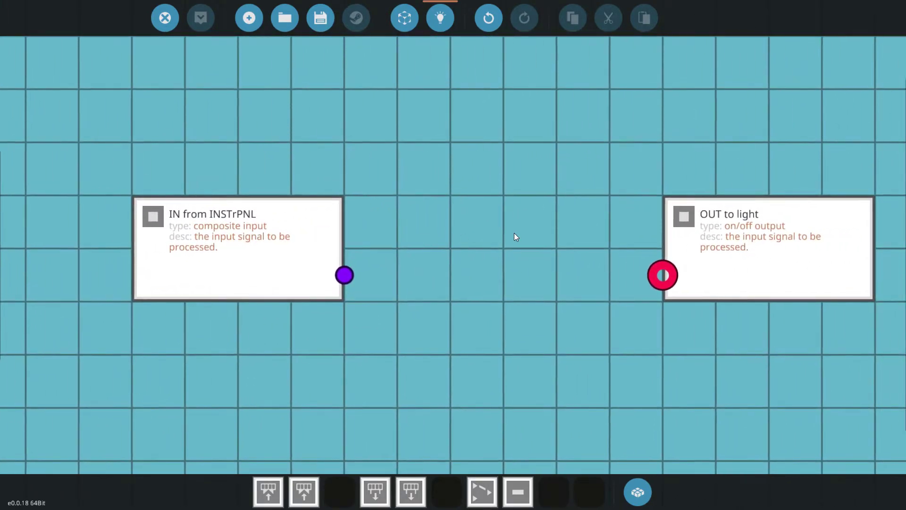
pyautogui.scroll(-2, 551, 271)
pyautogui.scroll(-3, 415, 273)
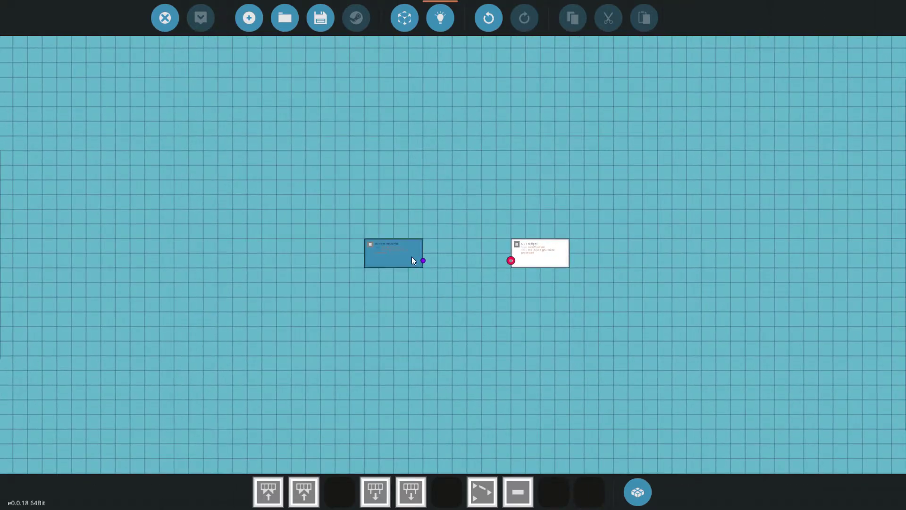
pyautogui.scroll(3, 412, 257)
pyautogui.moveTo(391, 266); pyautogui.dragTo(472, 267)
pyautogui.moveTo(380, 274)
pyautogui.moveTo(391, 266); pyautogui.dragTo(454, 302)
# Compare the input and output nodes on the design schematic with their counterparts in the logic editor.
pyautogui.click(392, 20)
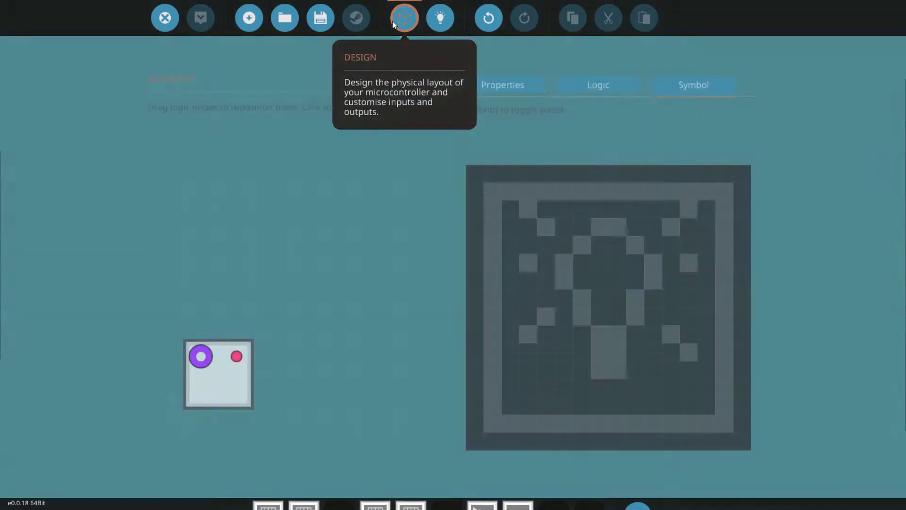
pyautogui.click(215, 341)
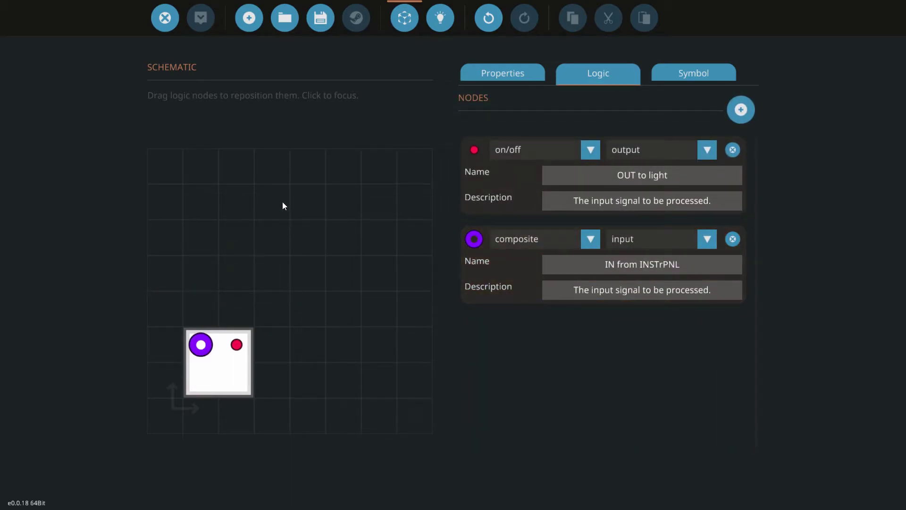
pyautogui.click(439, 18)
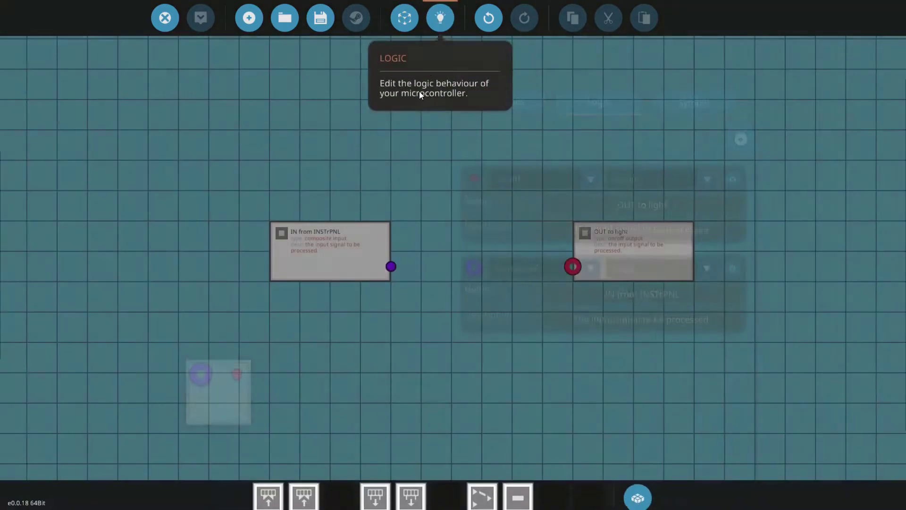
pyautogui.moveTo(391, 267); pyautogui.dragTo(461, 297)
pyautogui.moveTo(573, 266)
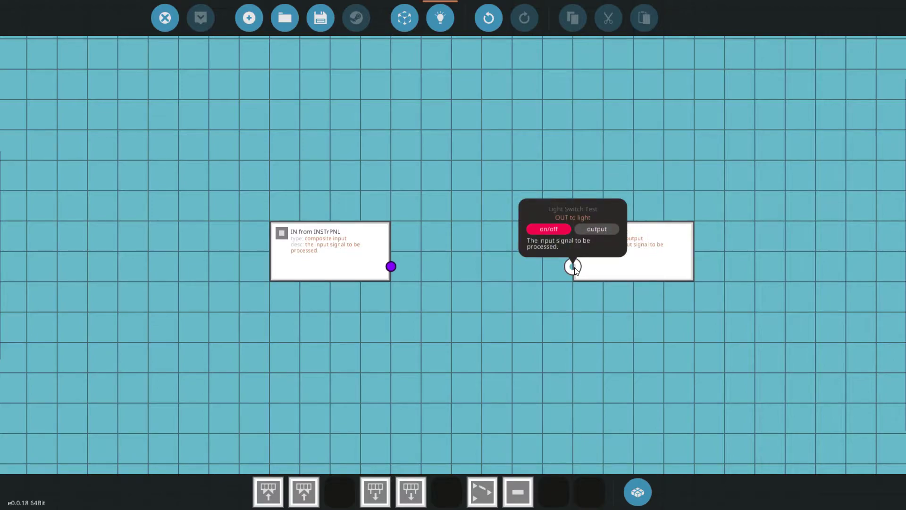
pyautogui.click(404, 17)
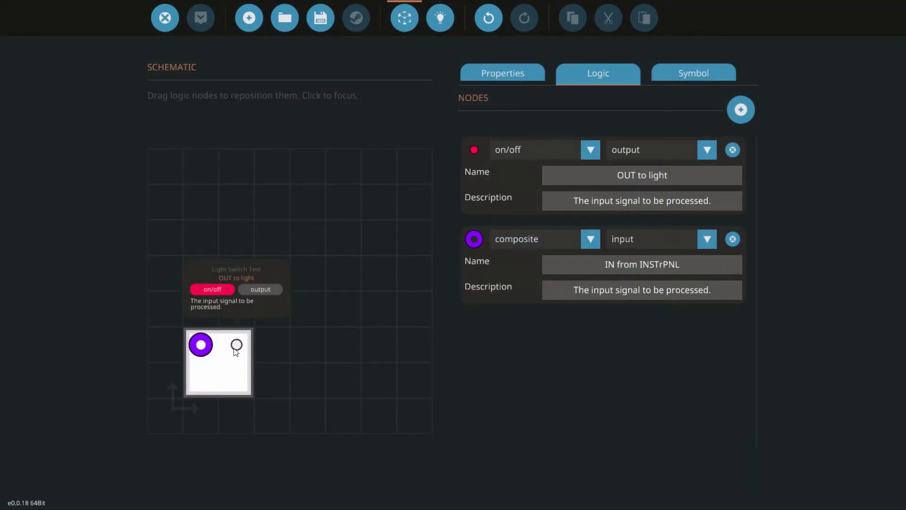
pyautogui.click(440, 20)
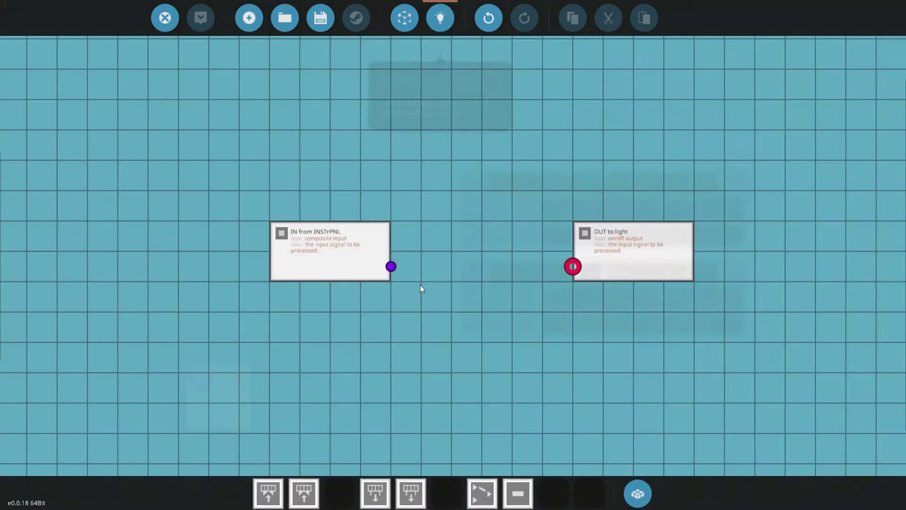
# Move the two logic nodes about 13 grid cells apart and try to wire the composite input directly to the on/off output.
pyautogui.moveTo(471, 249); pyautogui.dragTo(398, 262)
pyautogui.moveTo(544, 265); pyautogui.dragTo(697, 265)
pyautogui.moveTo(494, 276); pyautogui.dragTo(521, 259)
pyautogui.moveTo(274, 255); pyautogui.dragTo(213, 254)
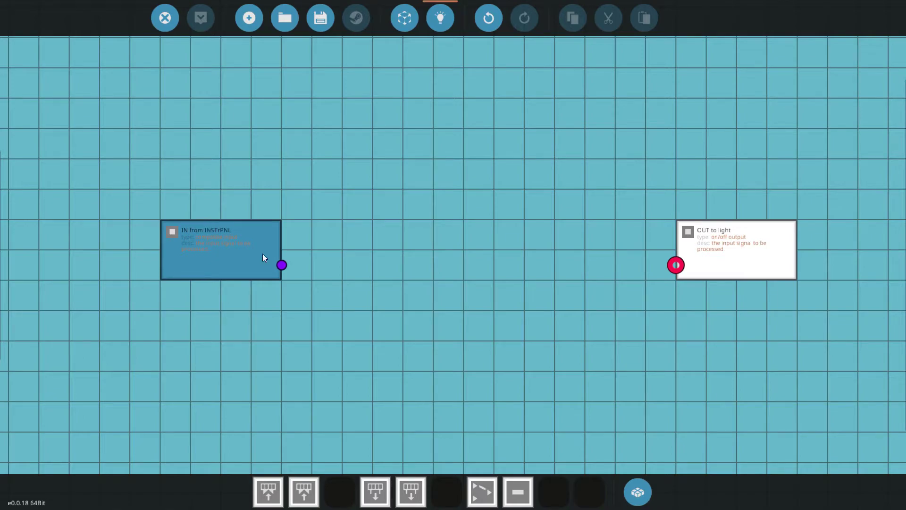
pyautogui.moveTo(435, 260); pyautogui.dragTo(409, 256)
pyautogui.scroll(-1, 408, 256)
pyautogui.moveTo(262, 247)
pyautogui.mouseDown()
pyautogui.moveTo(221, 272)
pyautogui.moveTo(257, 247)
pyautogui.mouseUp()
pyautogui.moveTo(291, 260); pyautogui.dragTo(596, 273)
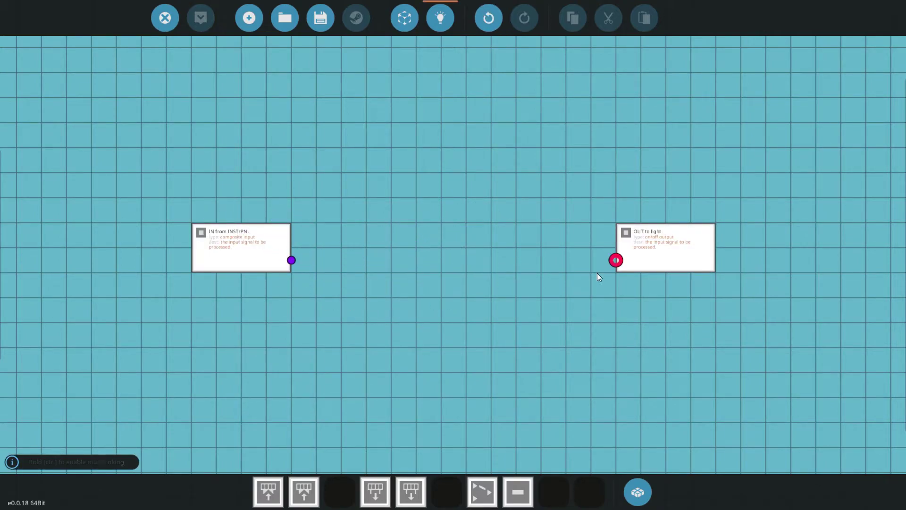
# Reposition the OUT to light node level with IN from INSTrPNL, leaving about 14 grid cells between them.
pyautogui.moveTo(262, 258); pyautogui.dragTo(255, 238)
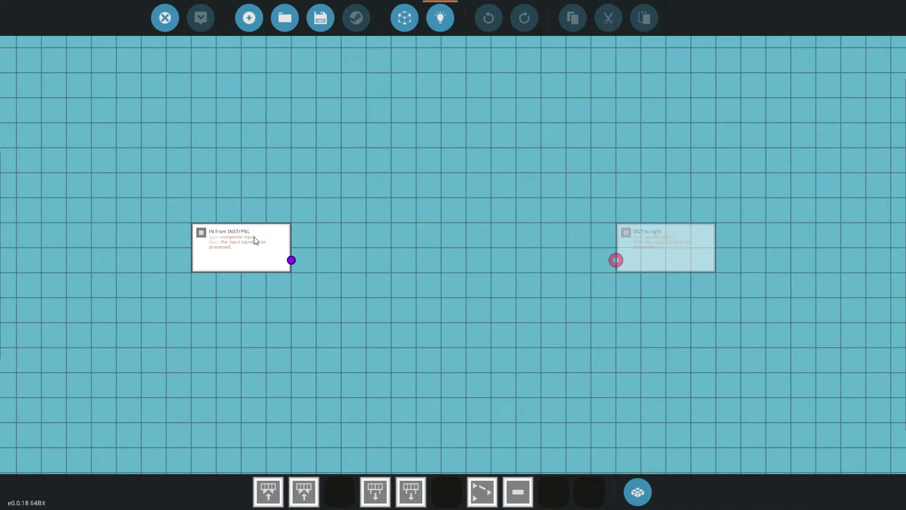
pyautogui.moveTo(642, 232); pyautogui.dragTo(804, 255)
pyautogui.click(805, 254)
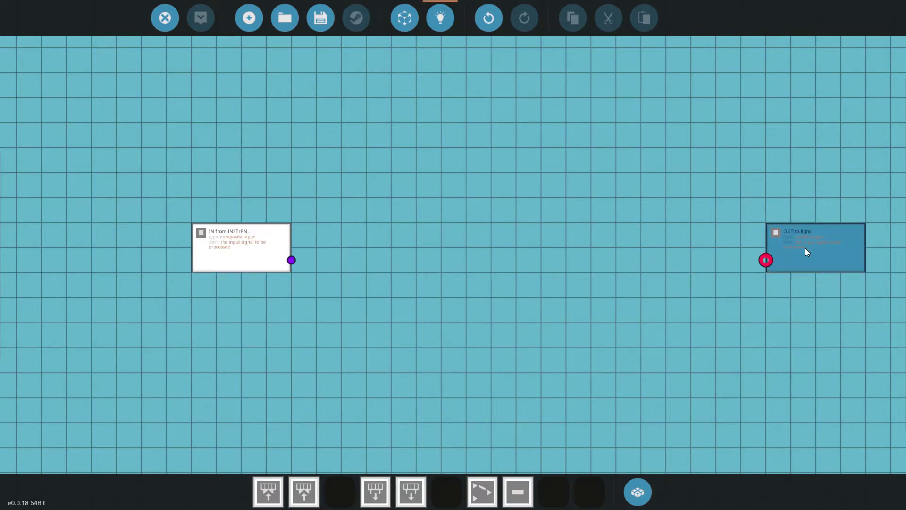
pyautogui.hotkey('ctrl', 'z')
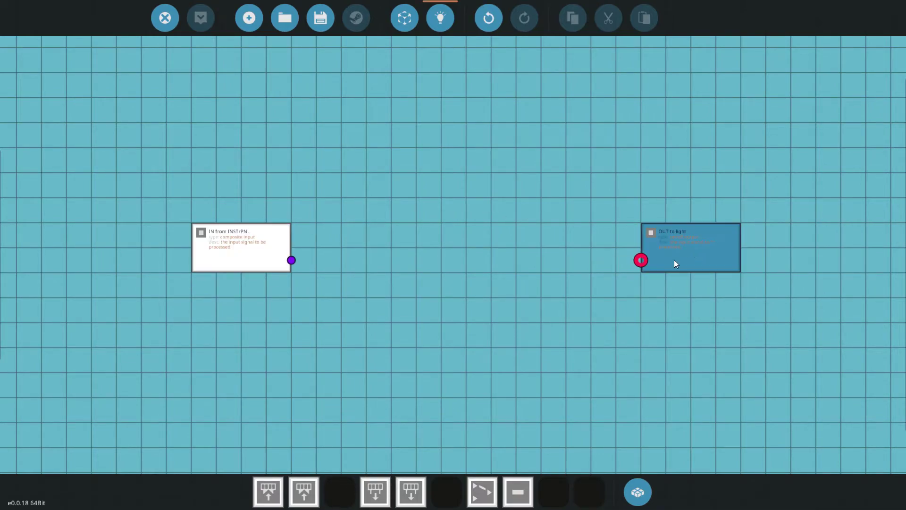
pyautogui.scroll(-1, 432, 367)
pyautogui.scroll(2, 426, 356)
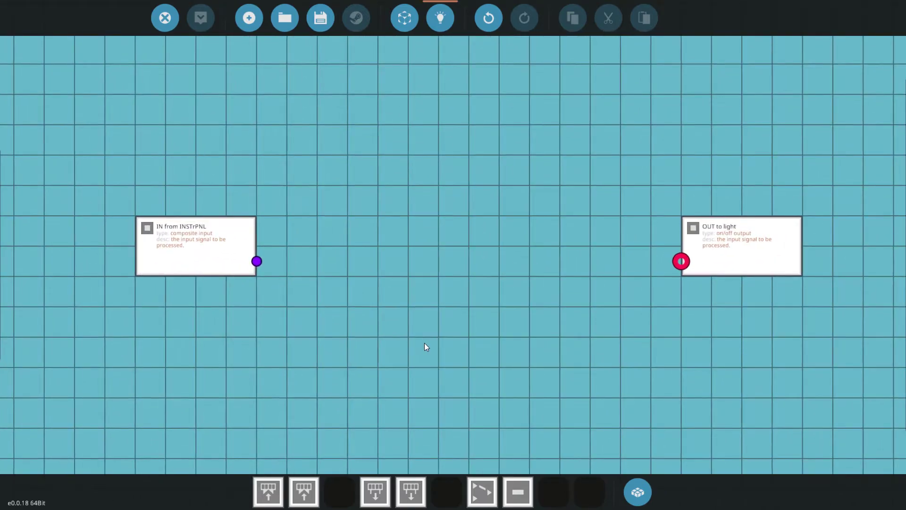
pyautogui.scroll(-1, 424, 343)
pyautogui.moveTo(424, 343); pyautogui.dragTo(364, 328)
pyautogui.moveTo(265, 253); pyautogui.dragTo(76, 220)
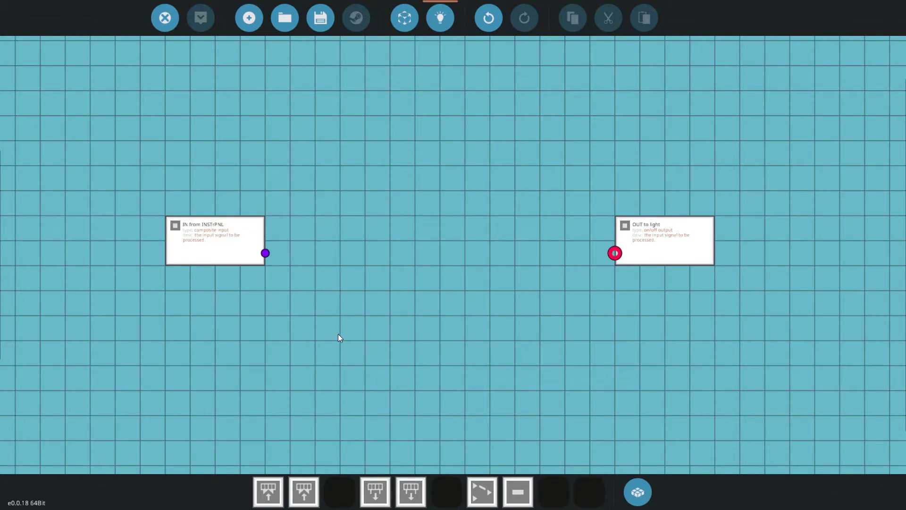